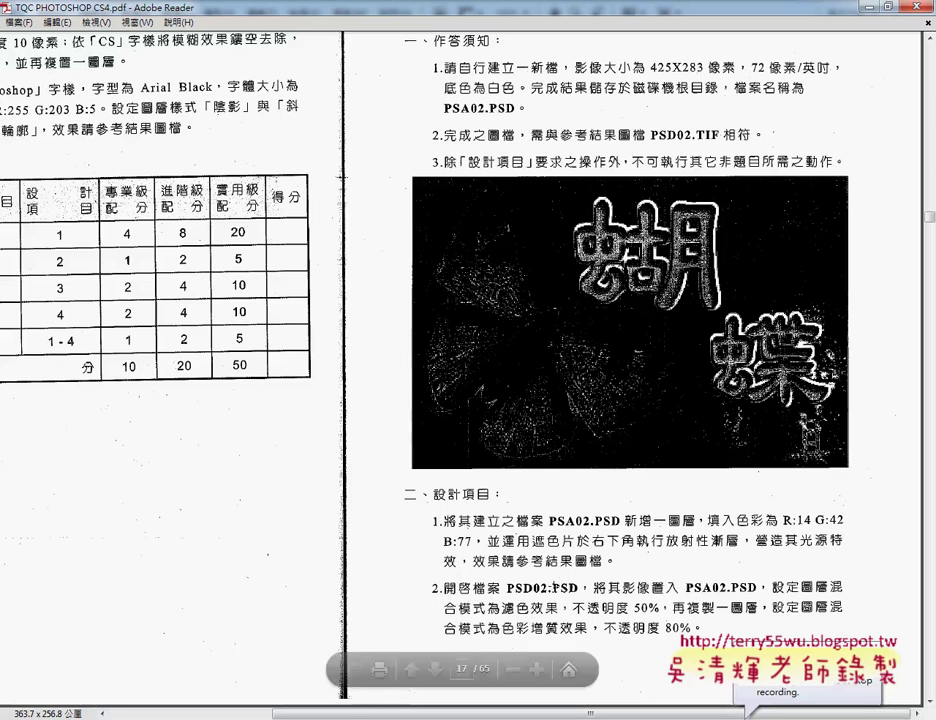
Back in Photoshop, toggle the blue gradient layer's visibility on and off to compare
key(alt+Tab)
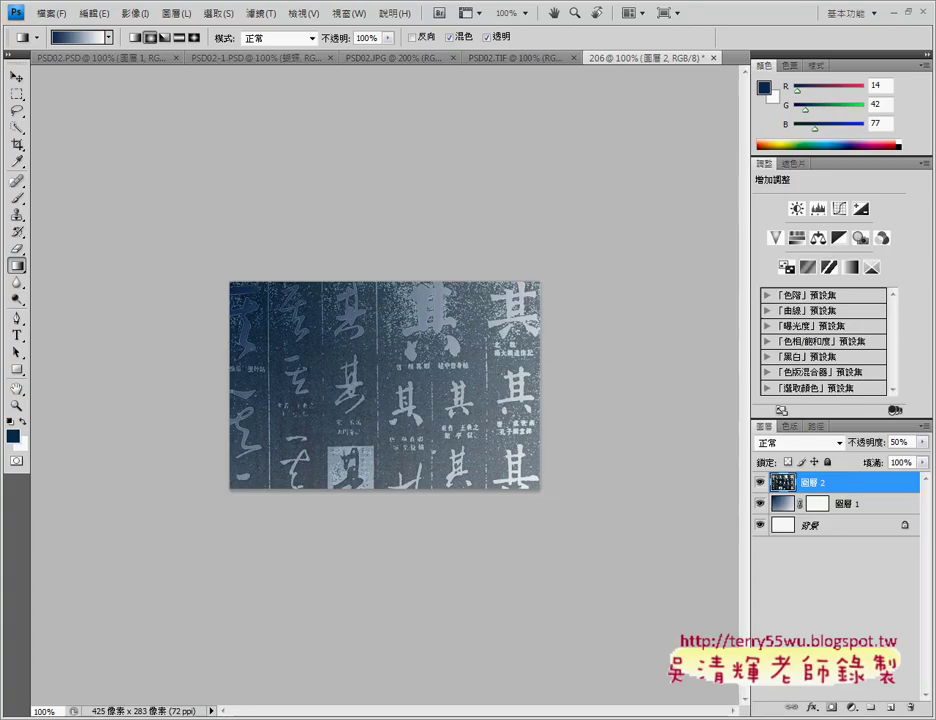
click(760, 505)
click(760, 505)
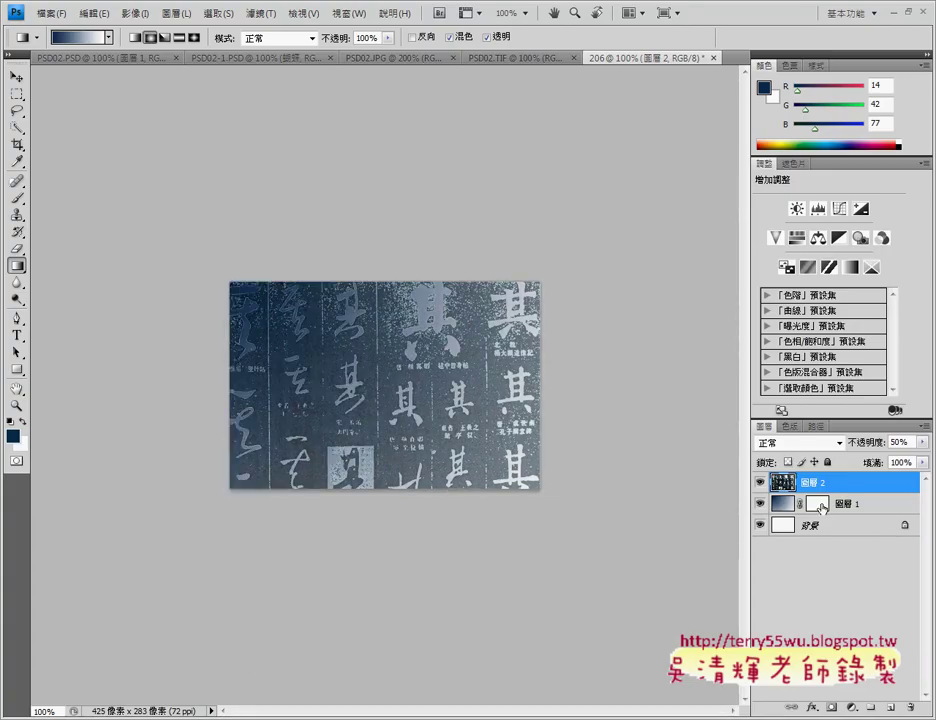
click(760, 506)
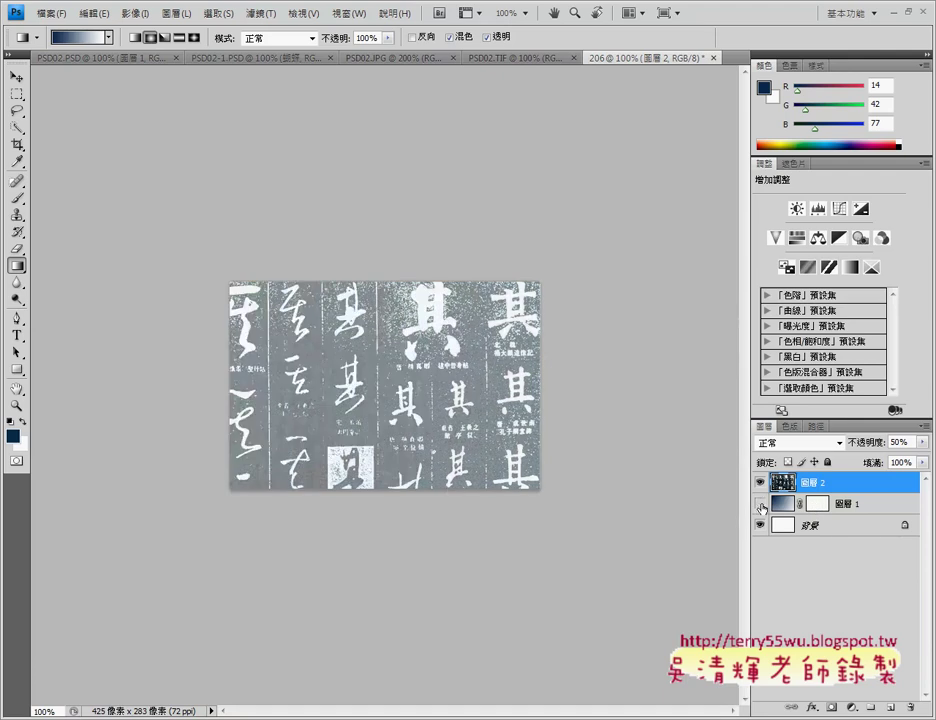
click(760, 506)
click(760, 506)
click(760, 506)
In the PDF, mark the requirement for 濾色 blend mode at 50% opacity
key(alt+Tab)
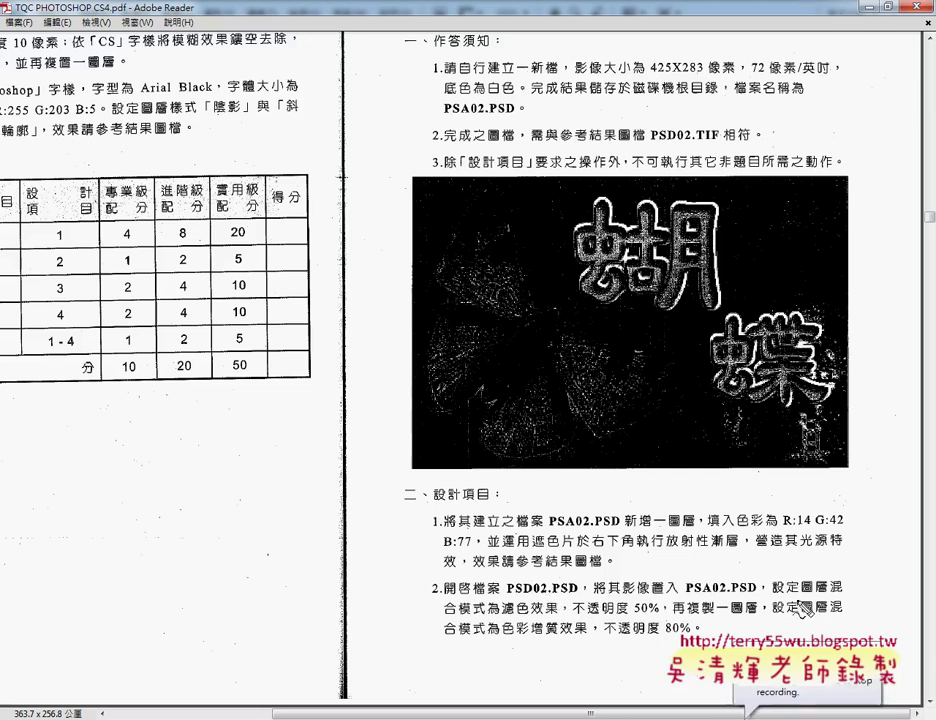
drag(800, 596, 846, 596)
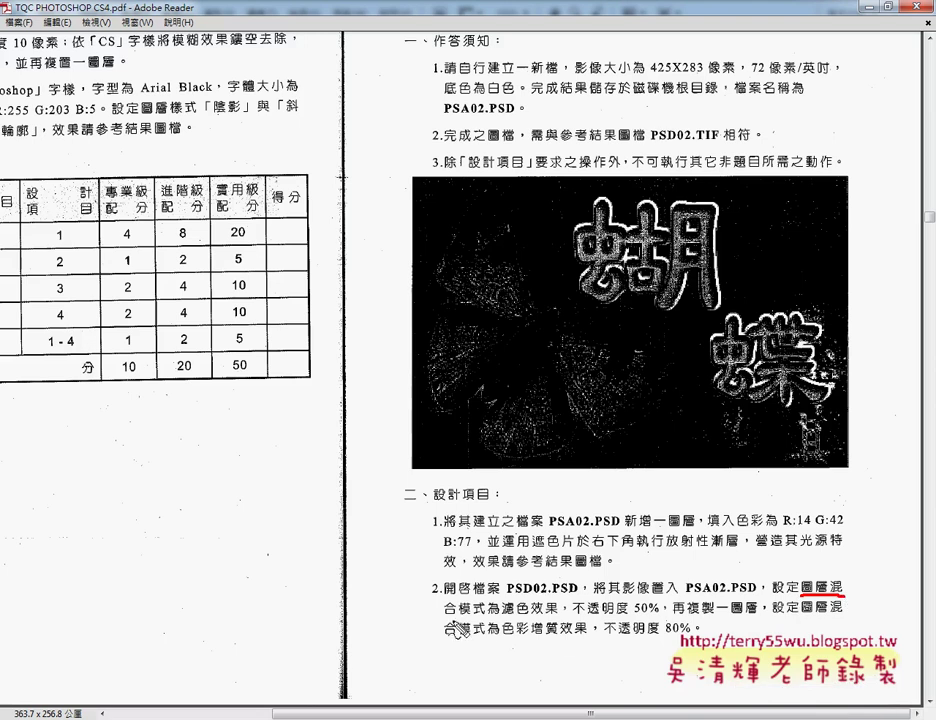
drag(445, 616, 484, 616)
mouse_move(503, 616)
mouse_down()
mouse_move(528, 613)
mouse_move(521, 626)
mouse_up()
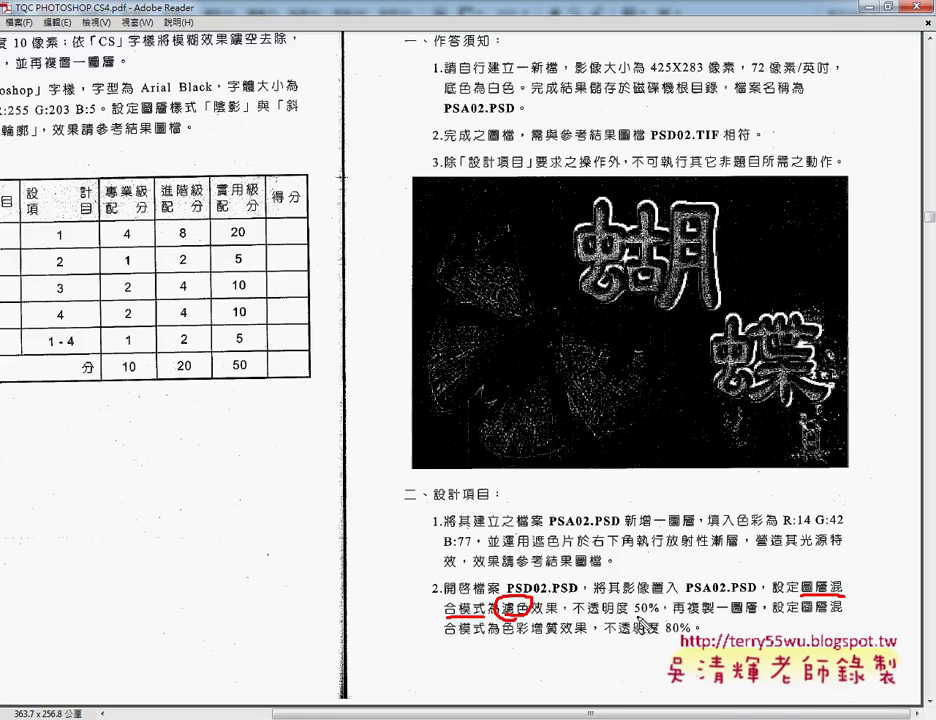
drag(634, 618, 746, 619)
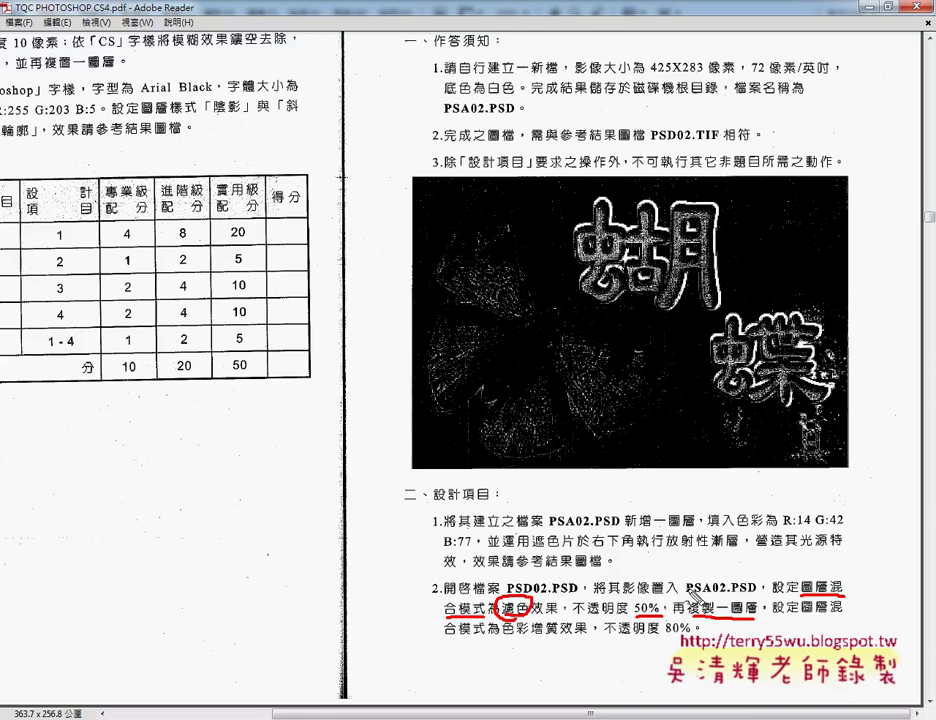
Mark the second requirement, the 色彩增質效果 copy, then clear the annotations
drag(802, 615, 840, 614)
drag(446, 640, 588, 645)
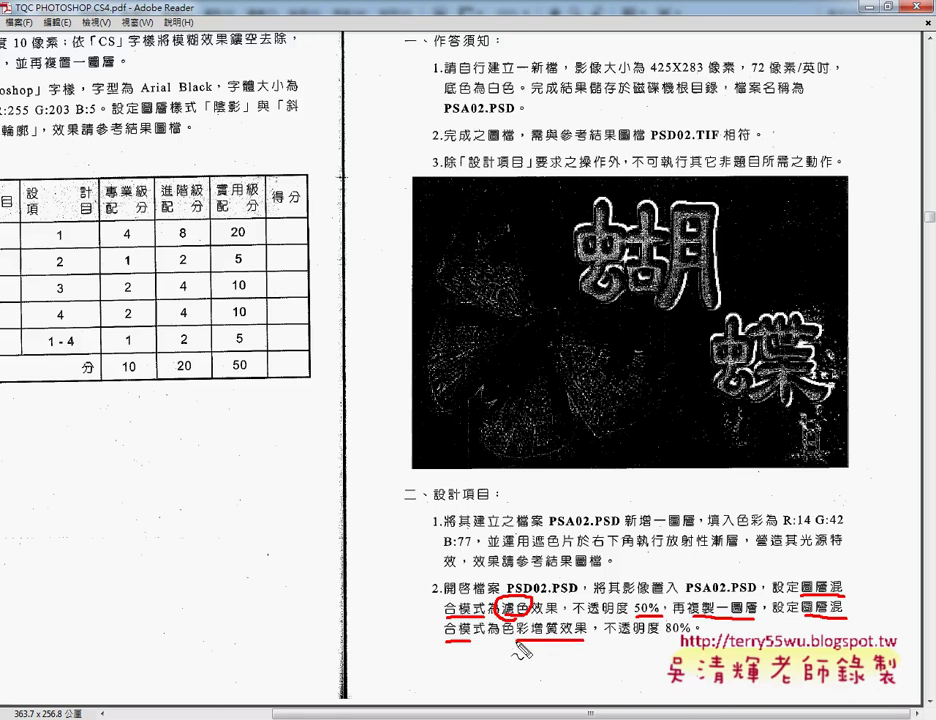
mouse_move(502, 640)
mouse_down()
mouse_move(585, 622)
mouse_move(634, 637)
mouse_move(660, 620)
mouse_up()
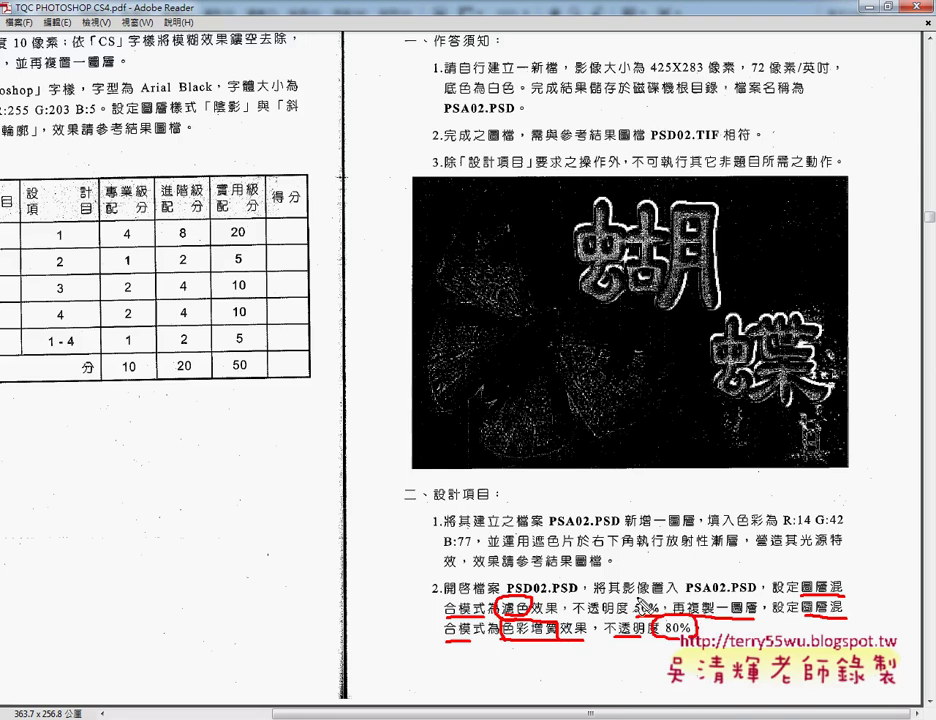
key(Escape)
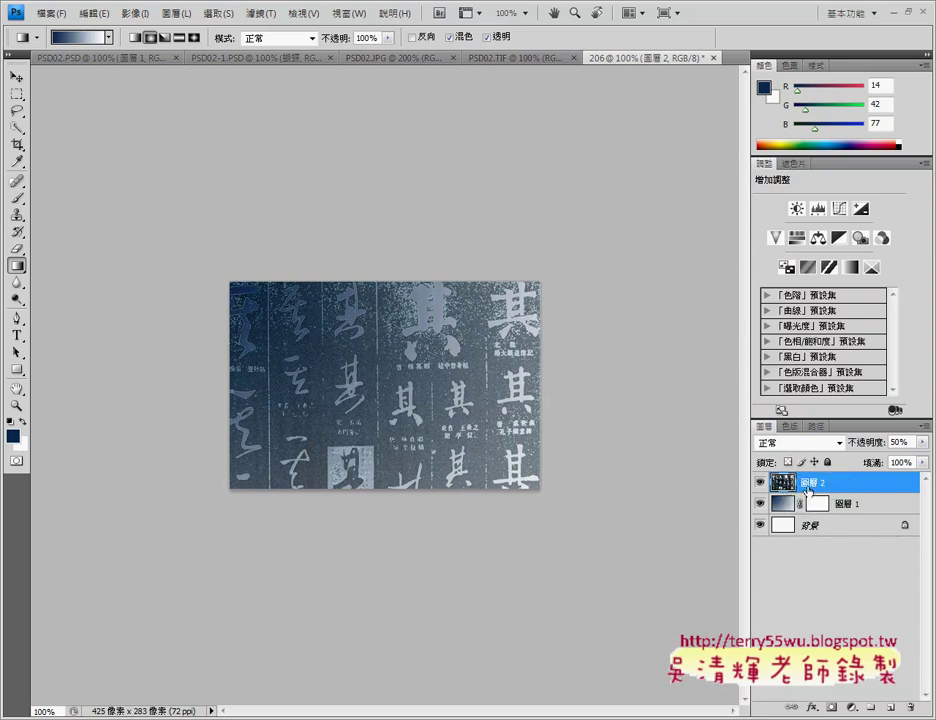
Mark the current 正常 mode, the 濾色 option and 50% opacity in the blend-mode list
click(839, 442)
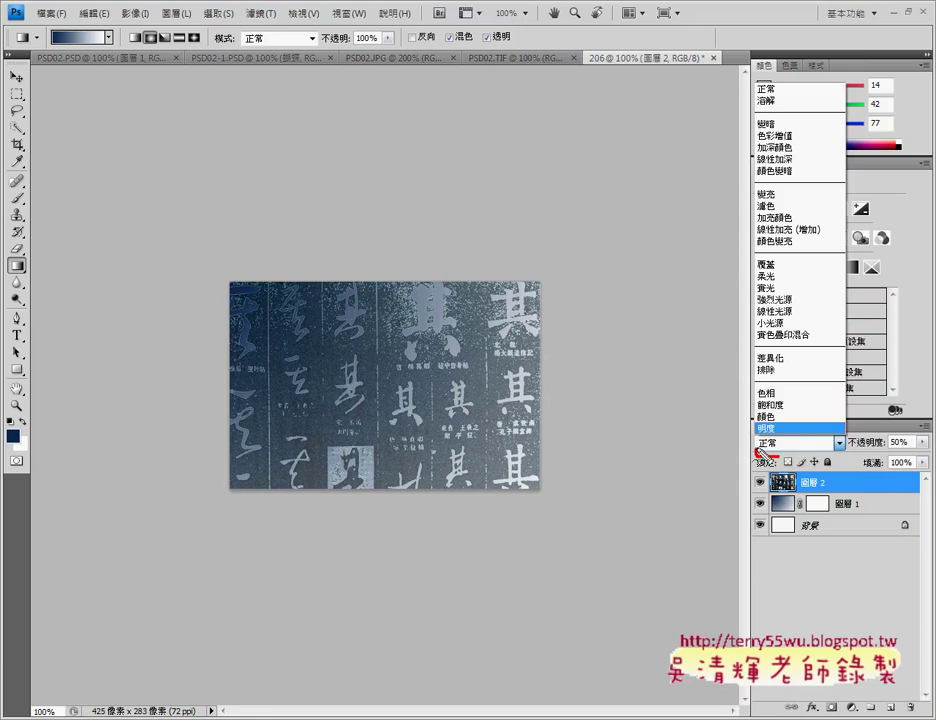
drag(792, 441, 777, 458)
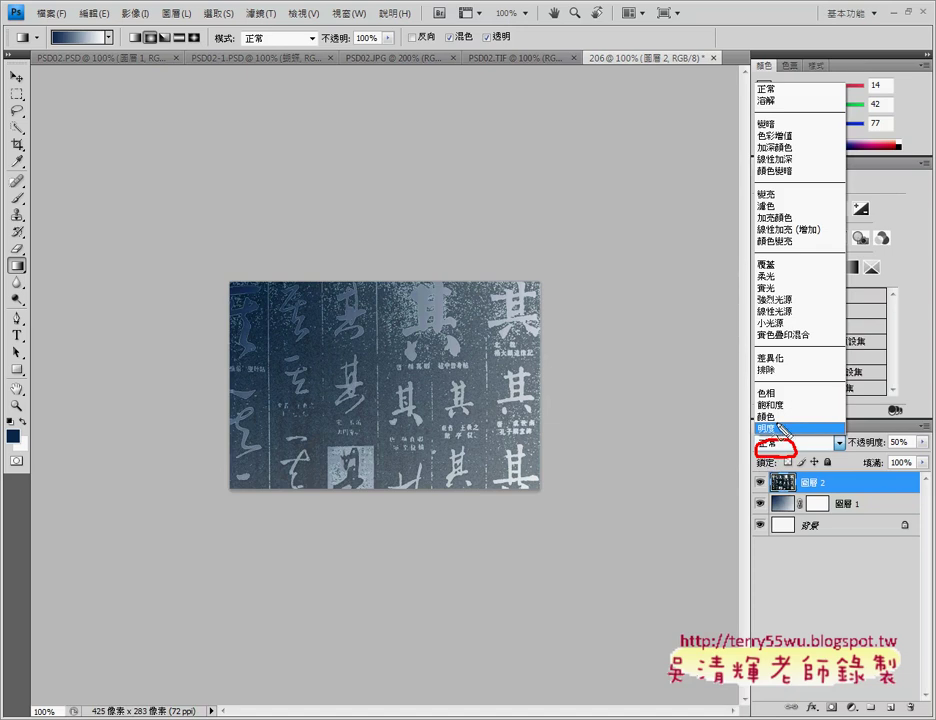
drag(786, 204, 784, 206)
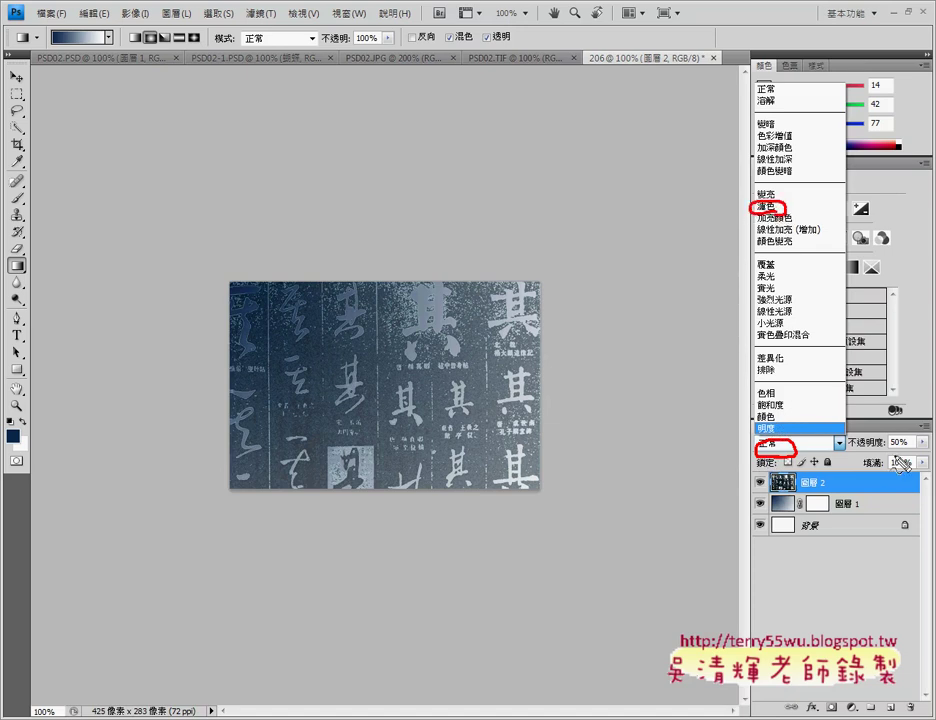
drag(895, 424, 924, 452)
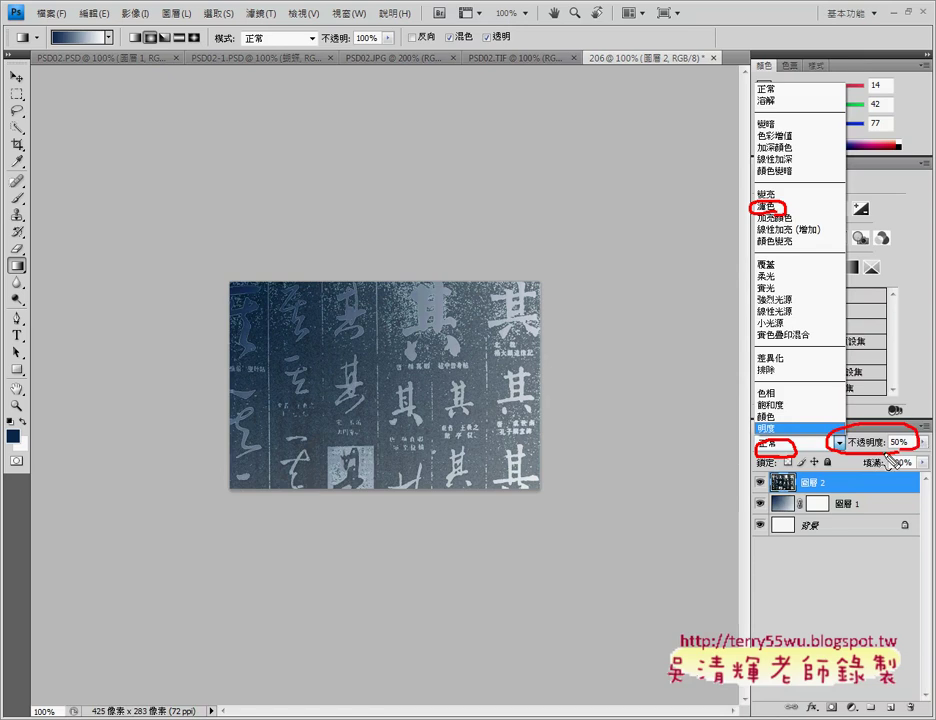
key(Escape)
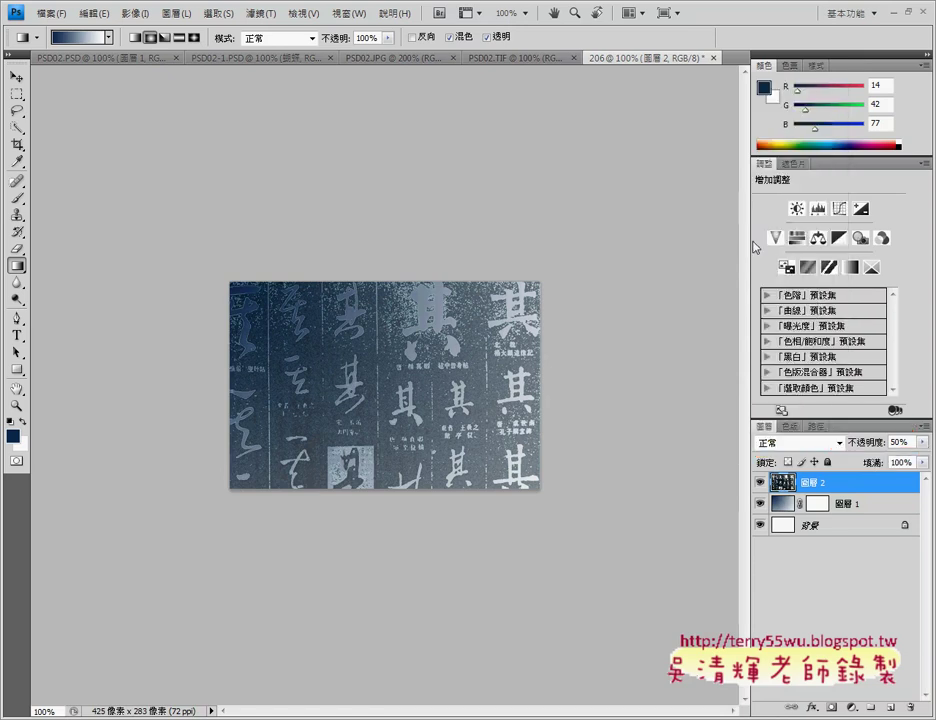
Set 圖層 2 to 濾色 and toggle 圖層 1 off and on to check
click(800, 443)
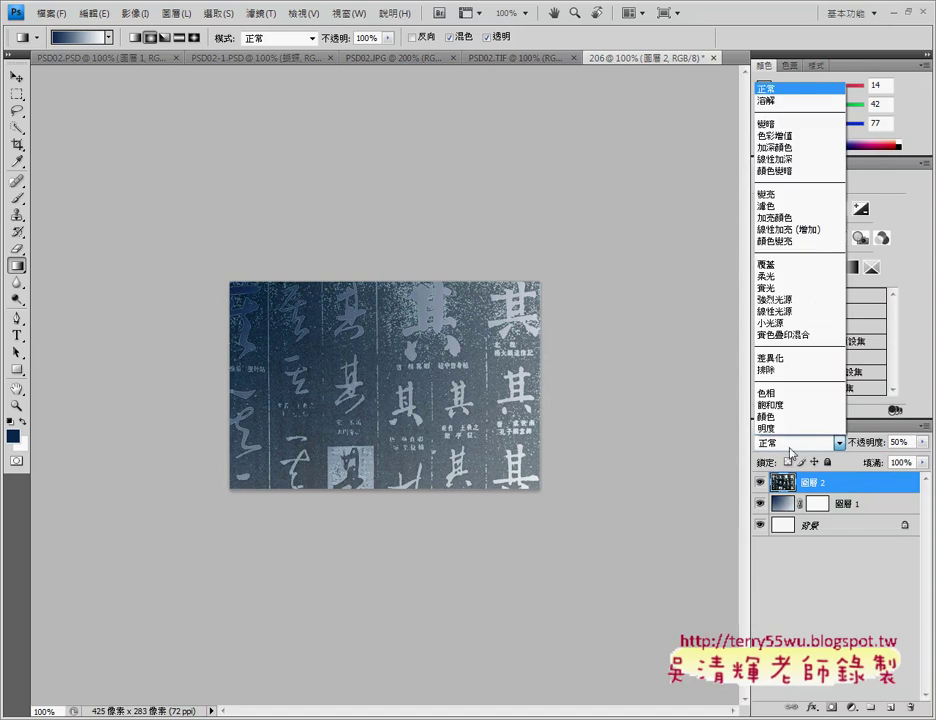
click(795, 206)
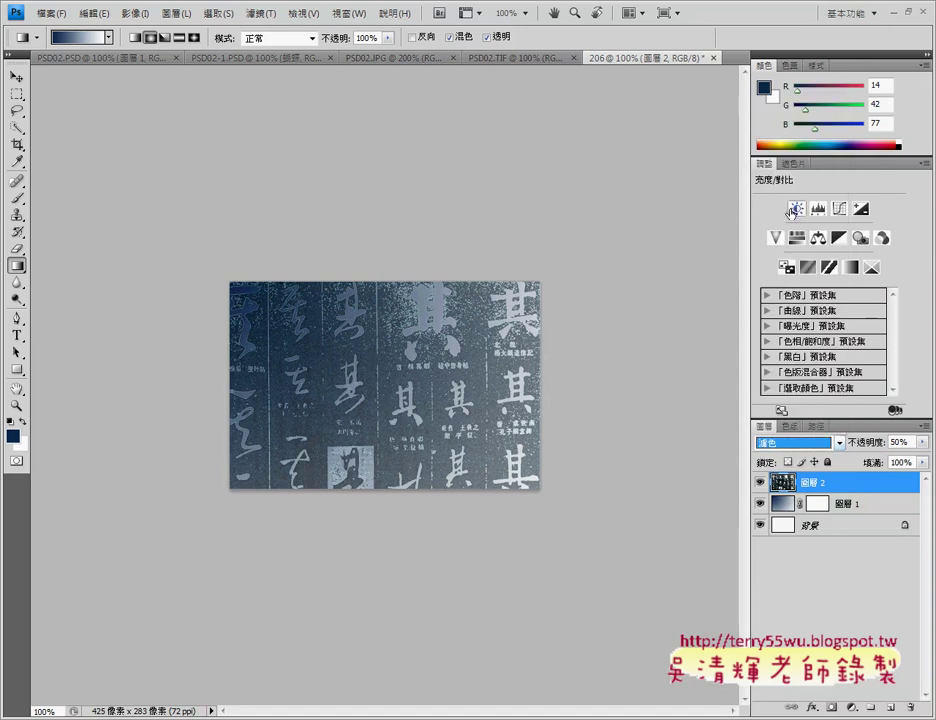
click(760, 504)
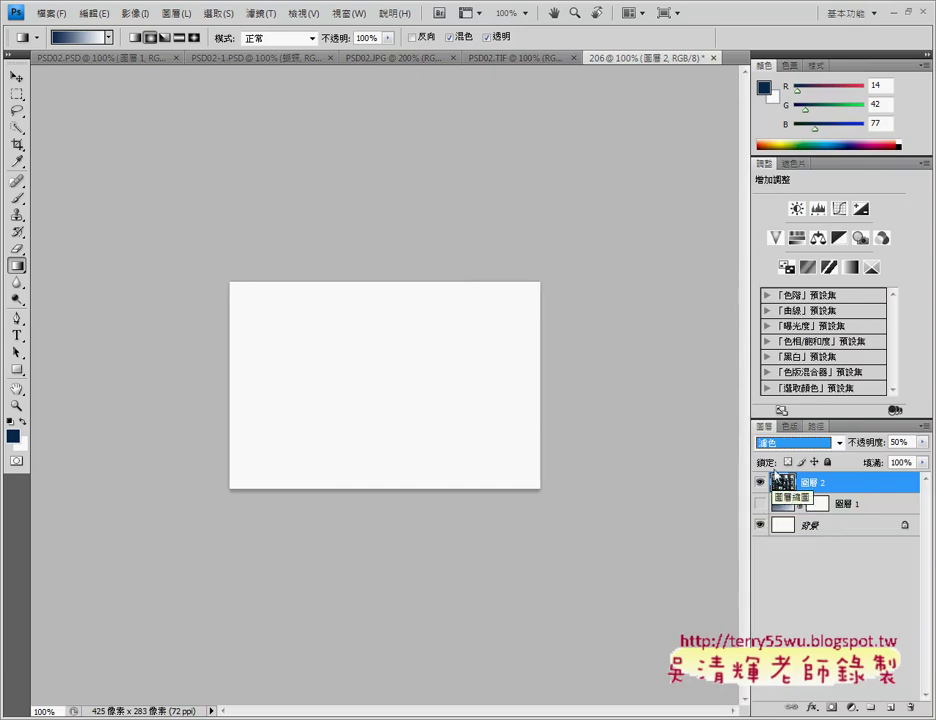
click(760, 504)
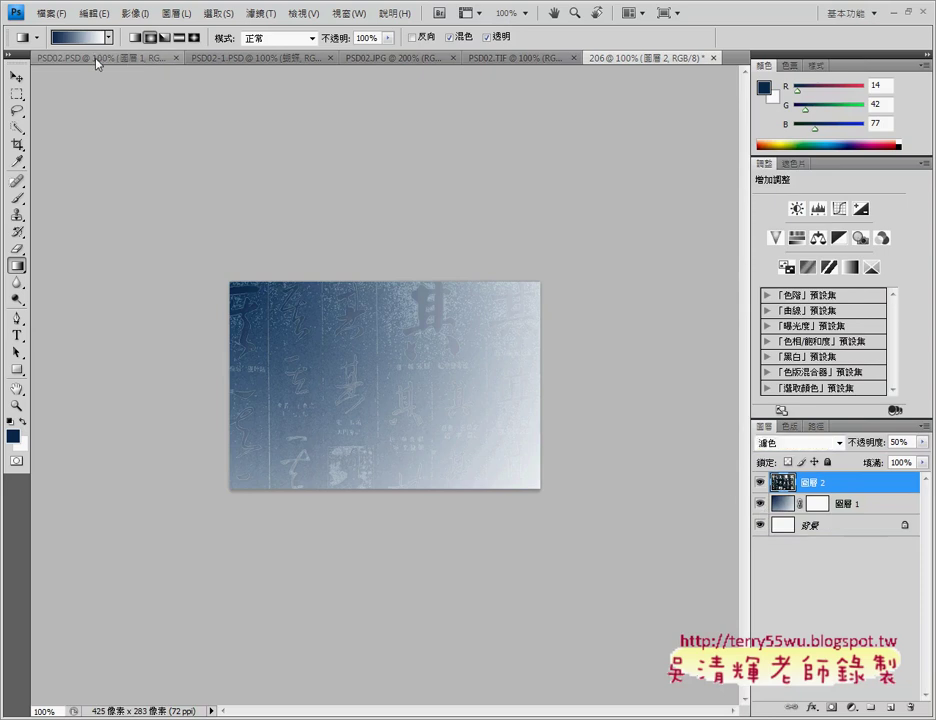
Duplicate 圖層 1 from PSD02.PSD into the 206 document
click(96, 59)
right_click(800, 483)
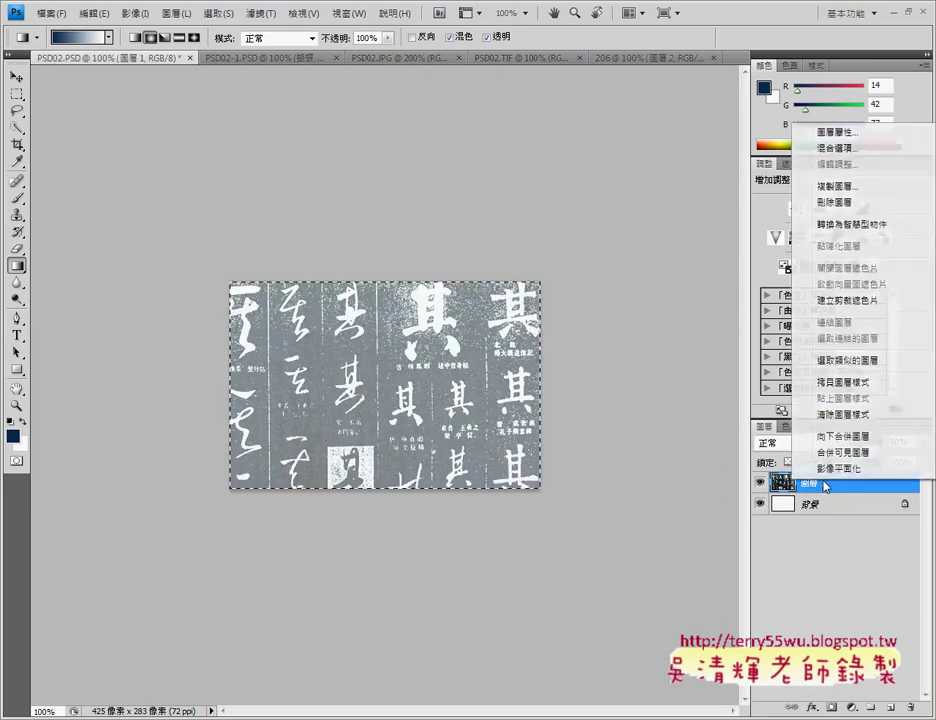
click(838, 186)
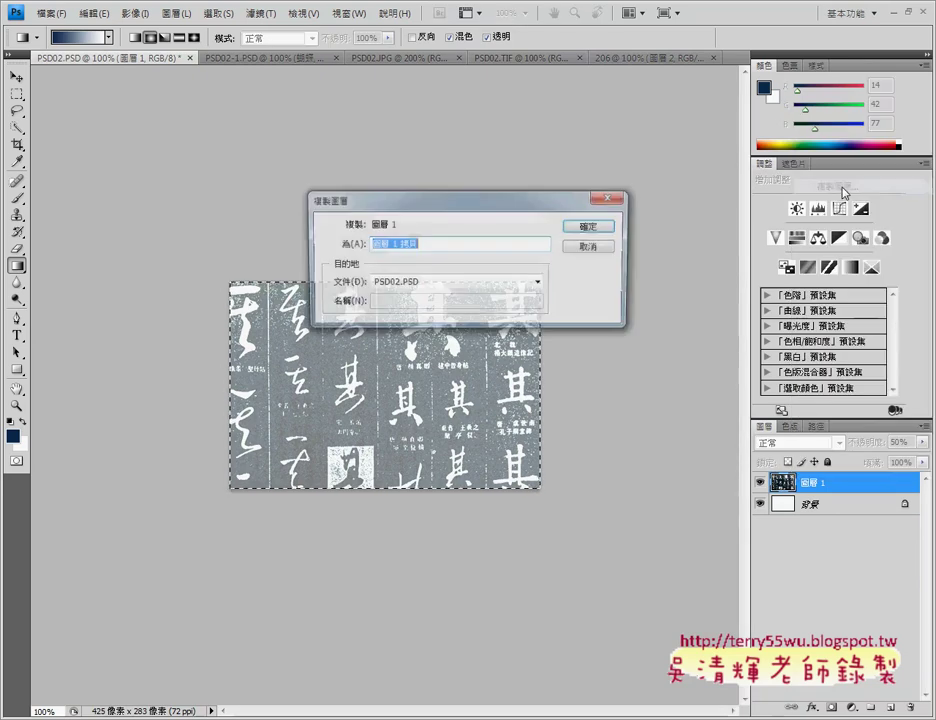
click(458, 287)
click(445, 345)
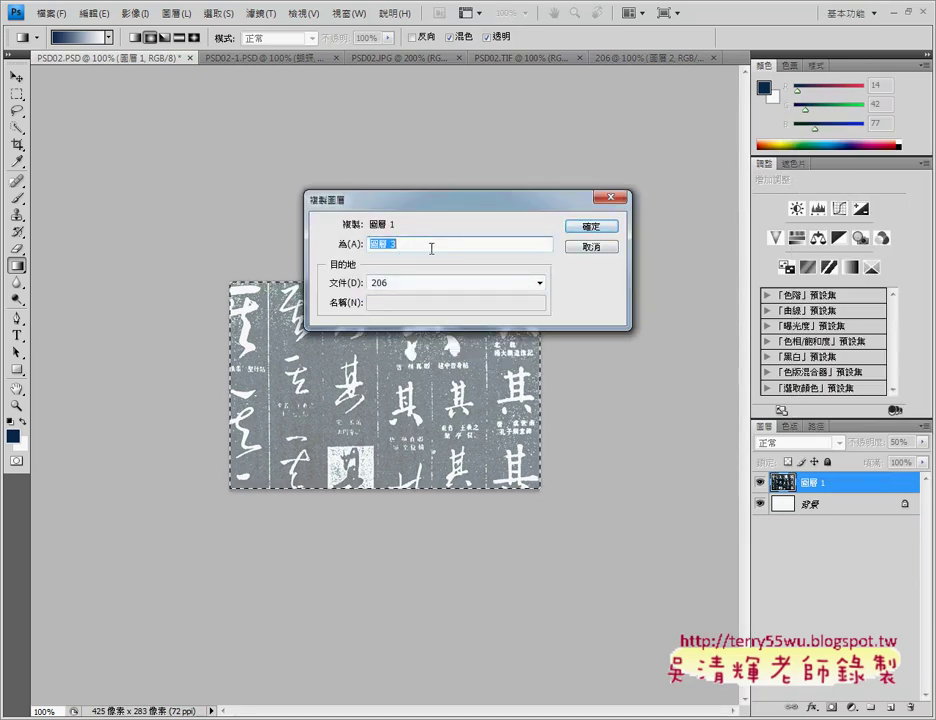
click(599, 227)
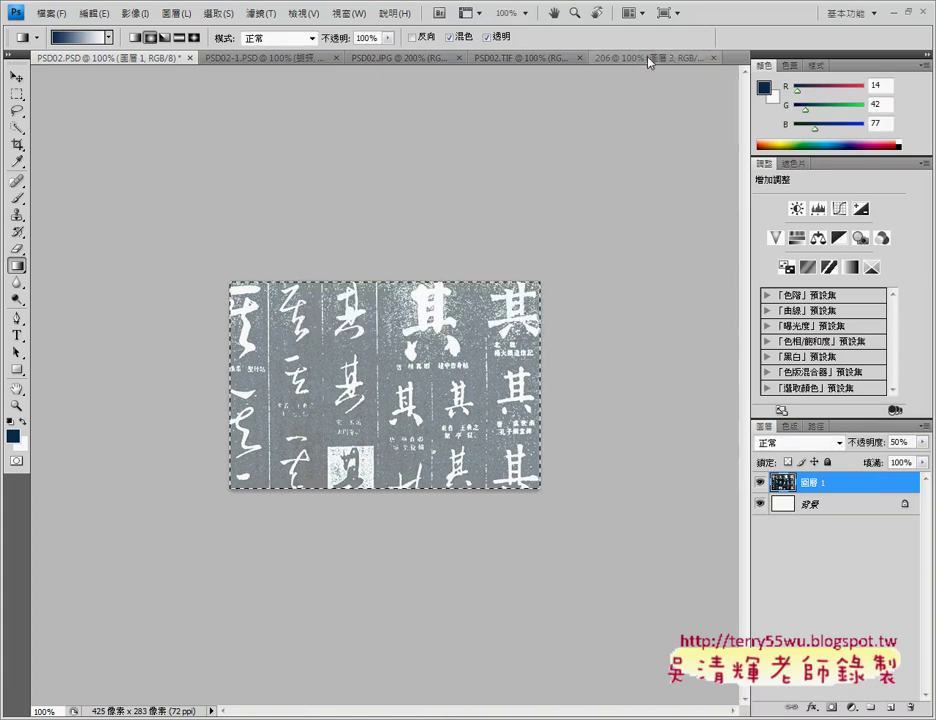
In 206, hide the lower layers to inspect the copy, then switch to the PDF
click(648, 60)
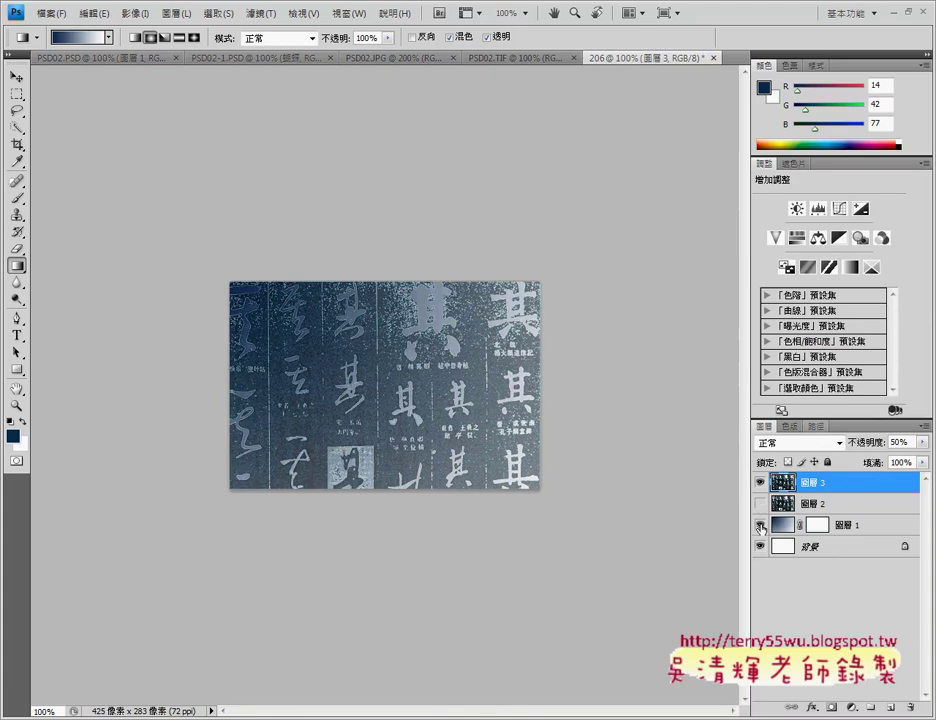
mouse_move(760, 504)
mouse_down()
mouse_move(762, 529)
mouse_move(760, 504)
mouse_up()
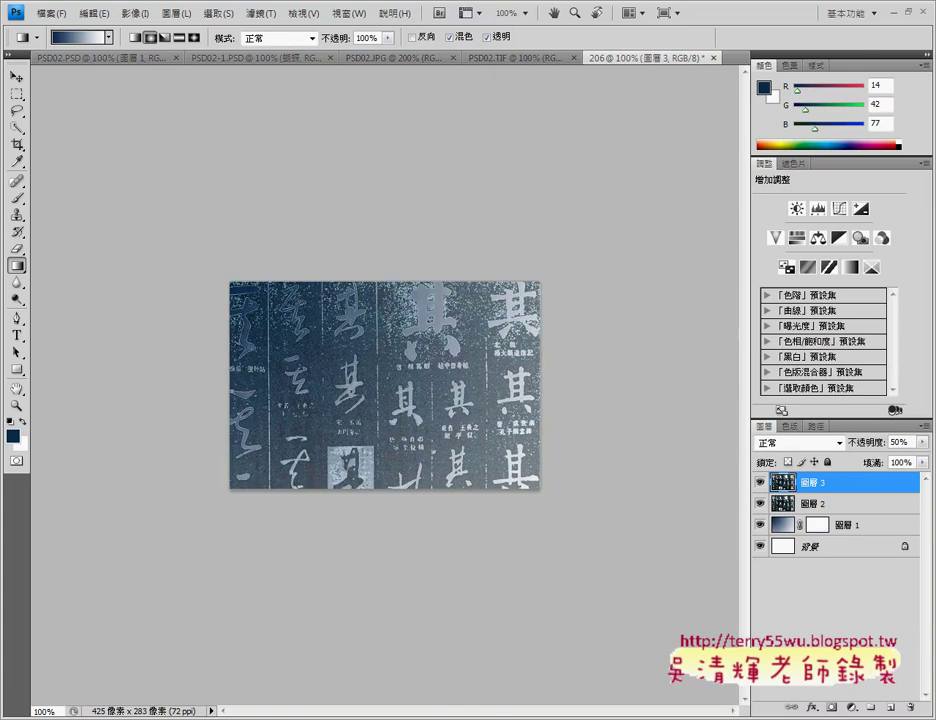
key(alt+Tab)
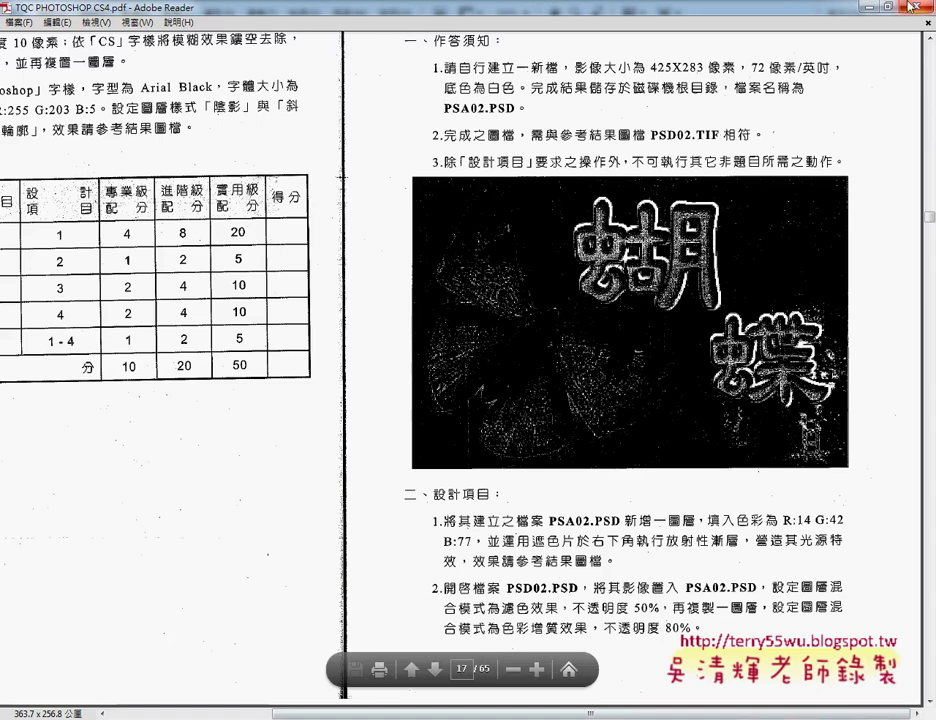
Set 圖層 3 to 色彩增值 blend mode at 80% opacity
key(alt+Tab)
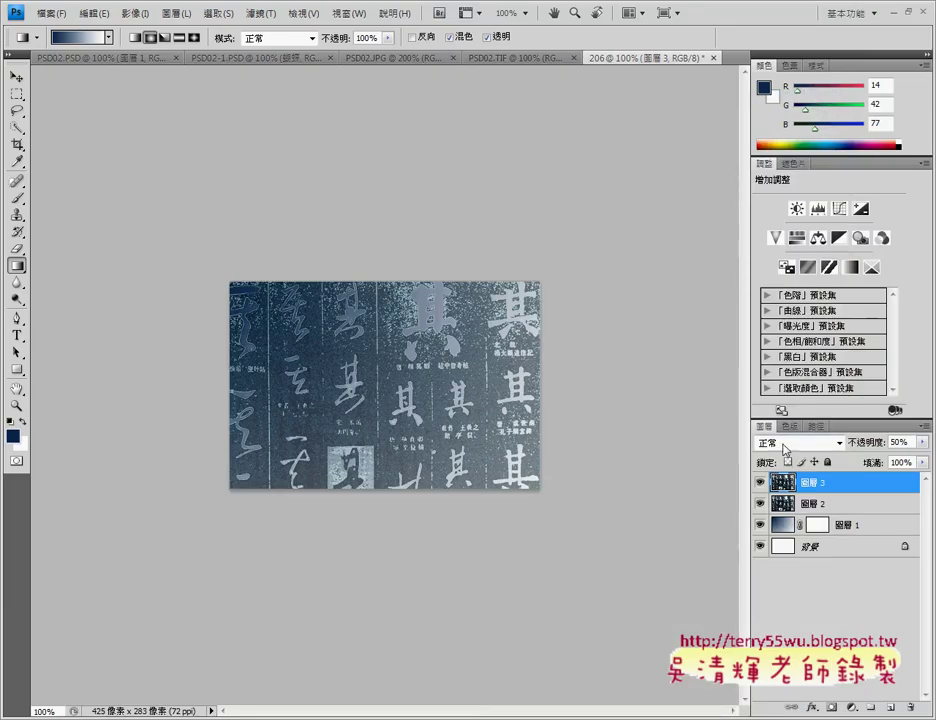
click(784, 449)
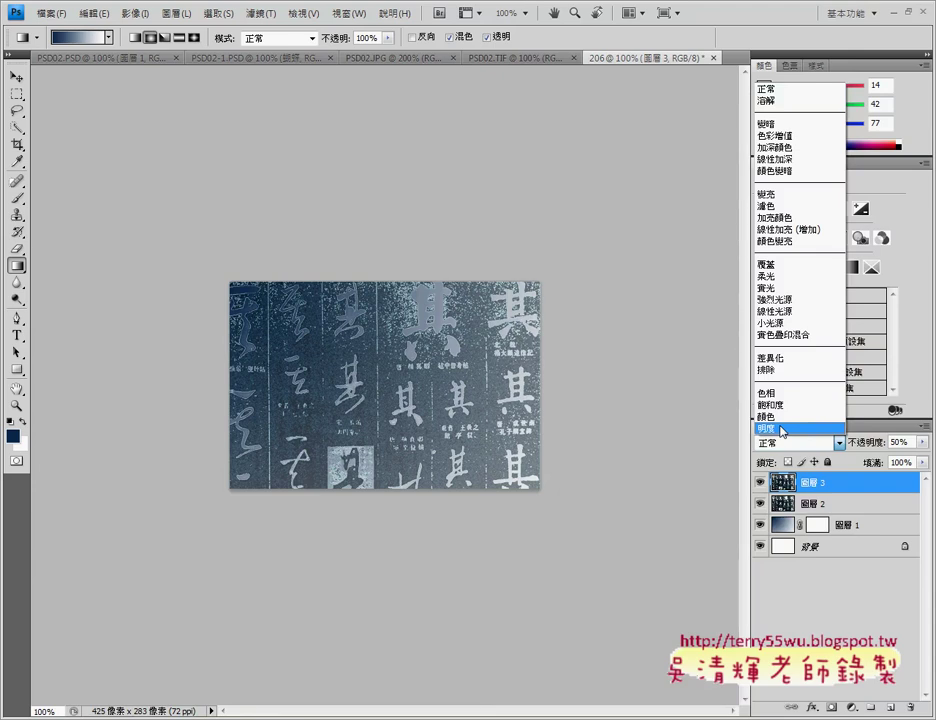
click(802, 143)
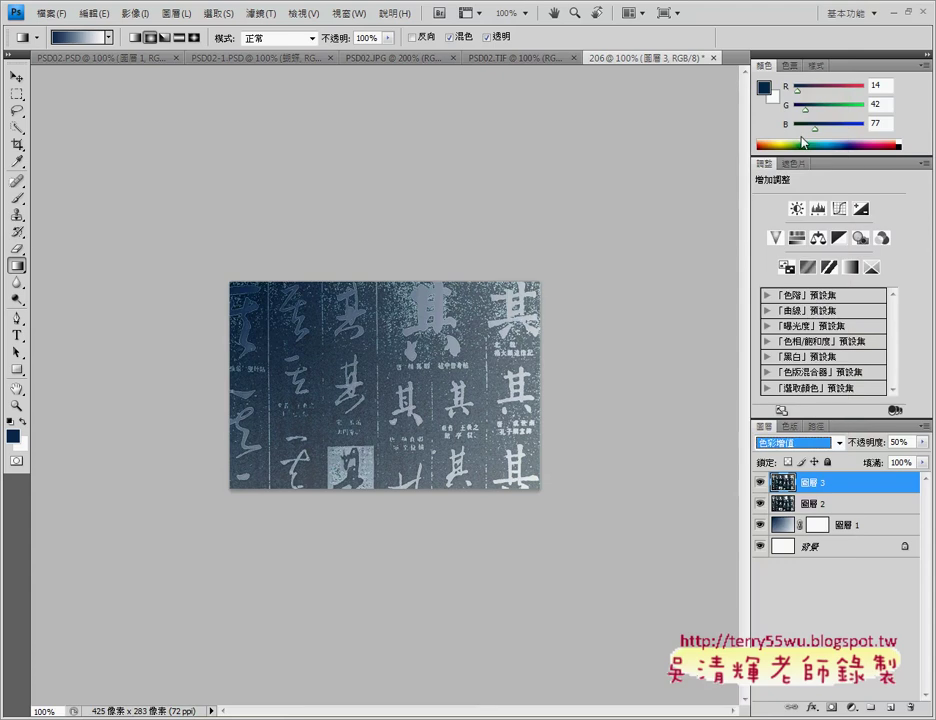
click(898, 441)
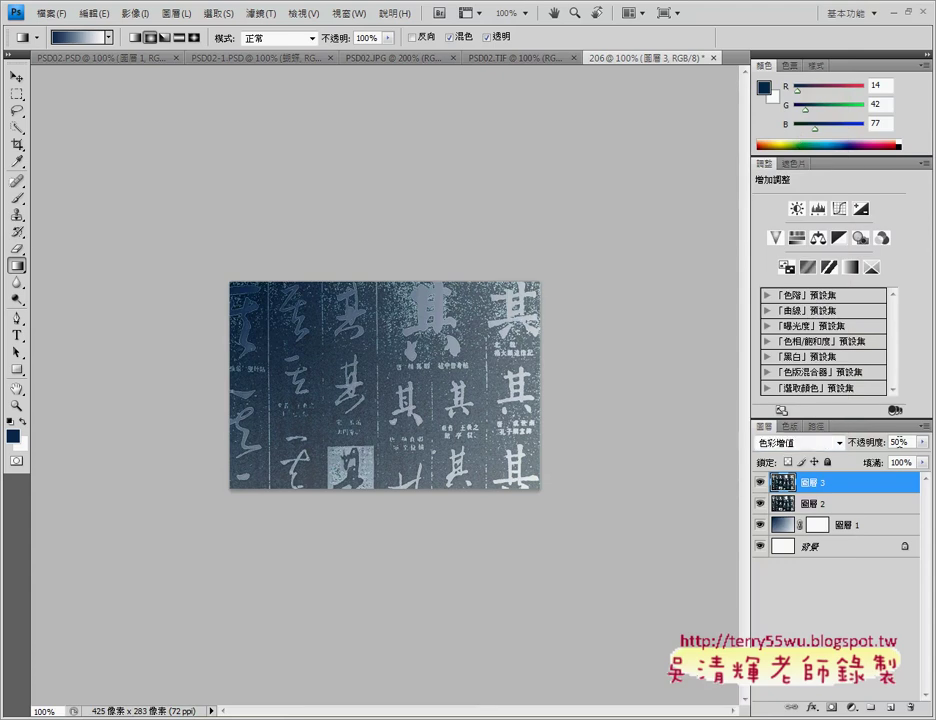
drag(897, 442, 891, 442)
text(8)
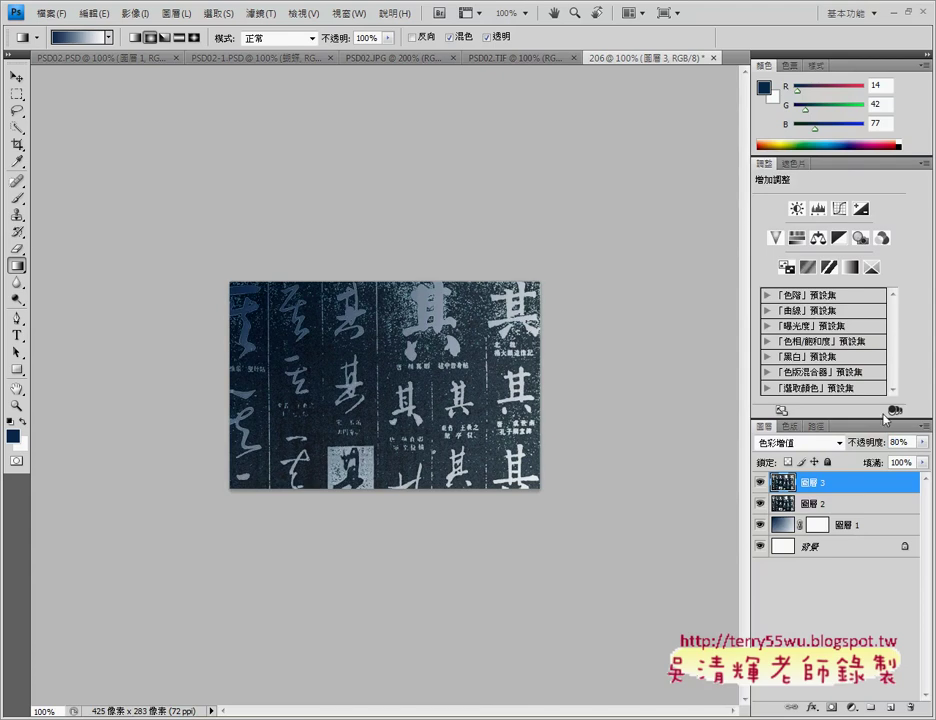
Toggle 圖層 2 and the blue gradient 圖層 1 visibility to compare the result
click(760, 504)
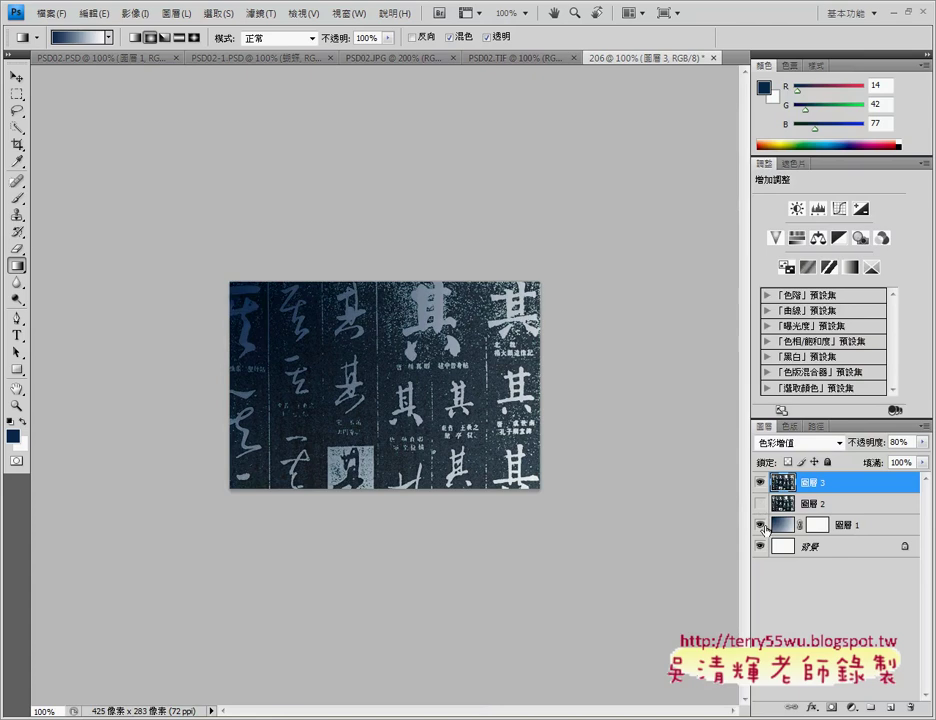
click(761, 526)
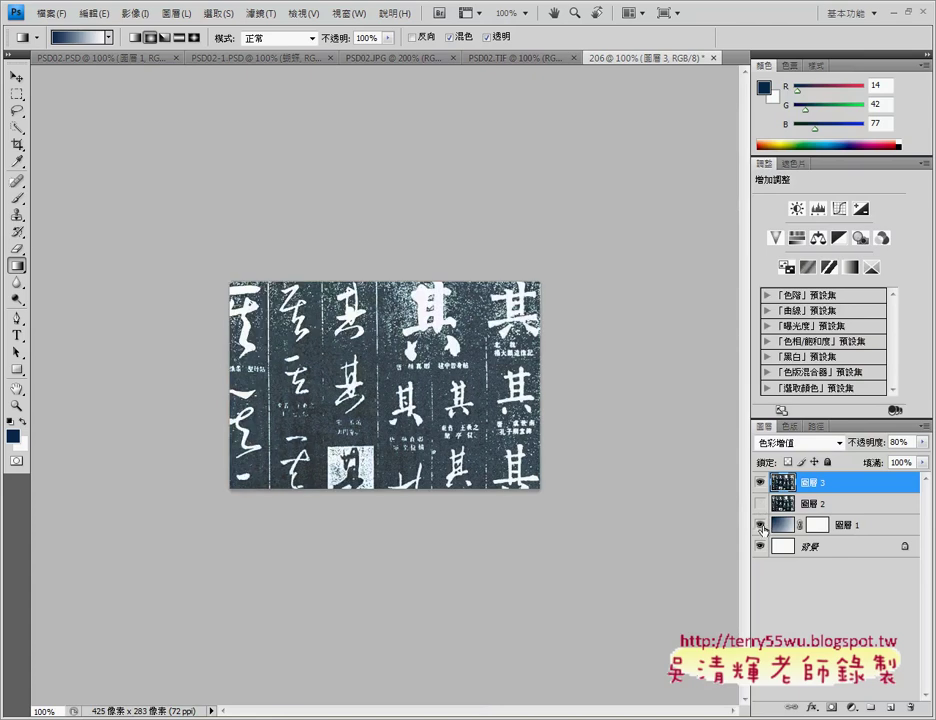
click(761, 526)
click(761, 526)
click(761, 526)
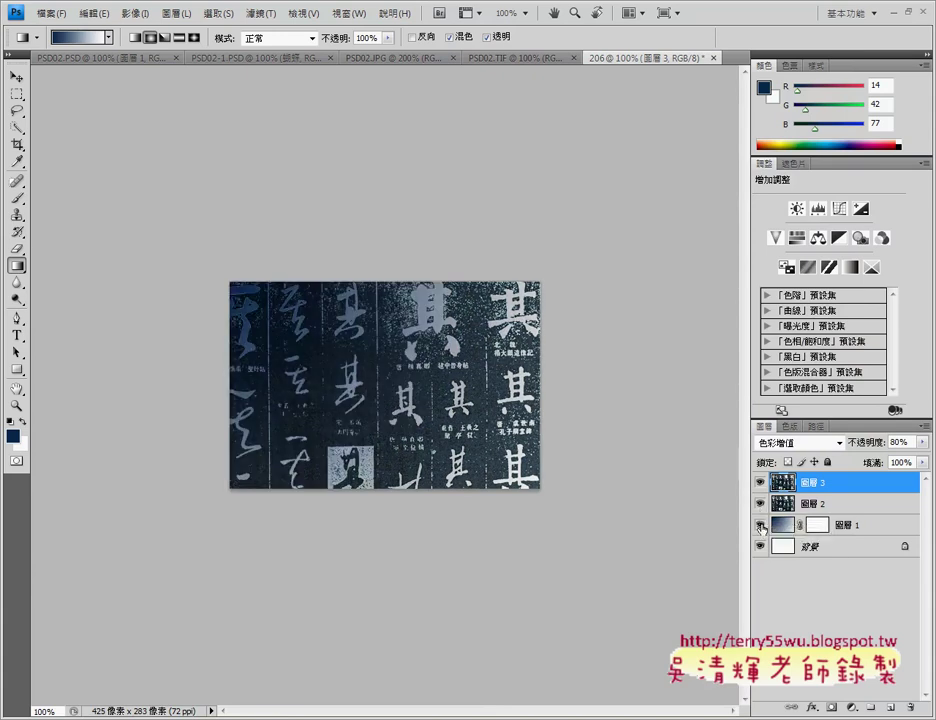
click(516, 59)
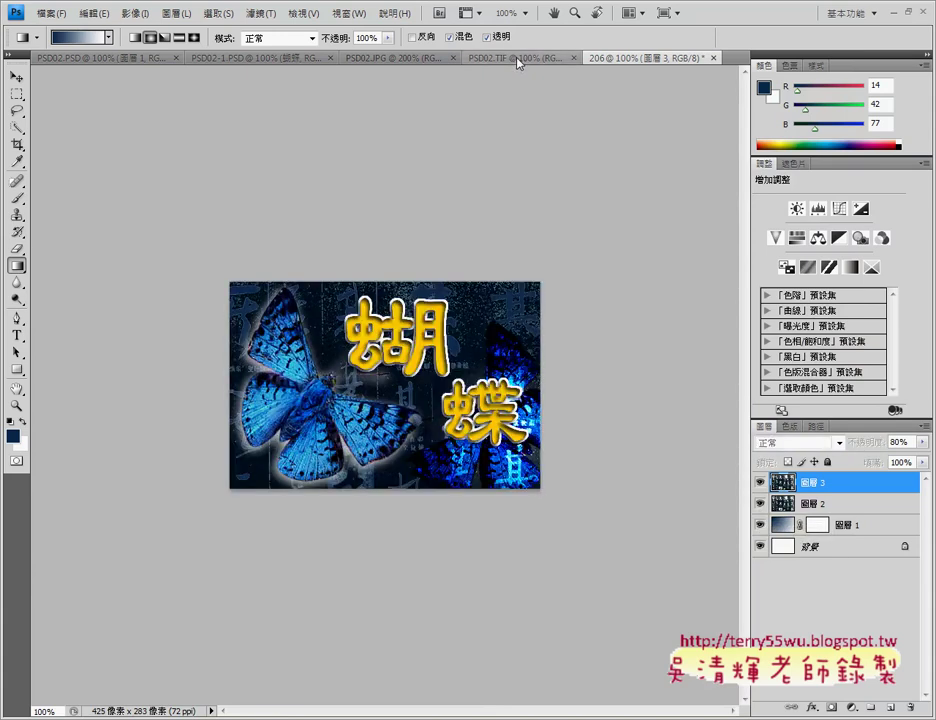
click(619, 59)
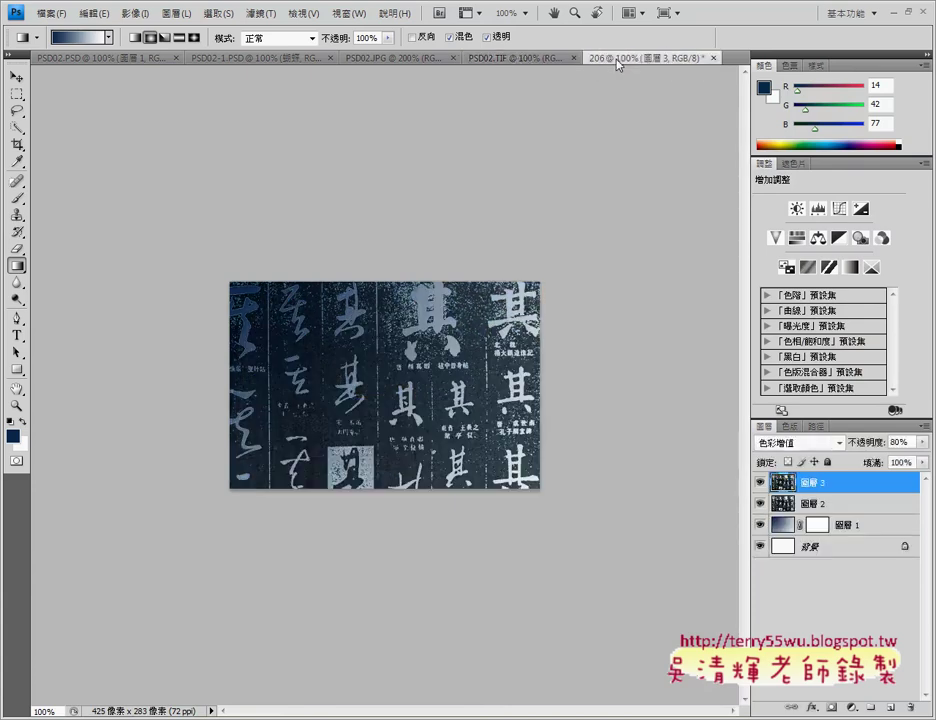
click(521, 59)
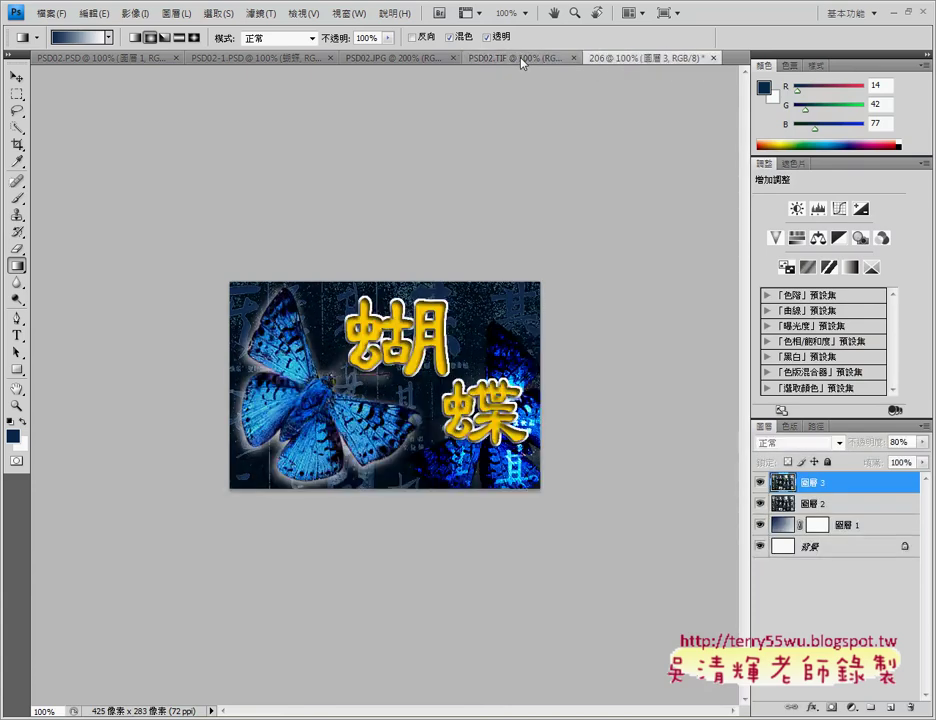
click(625, 59)
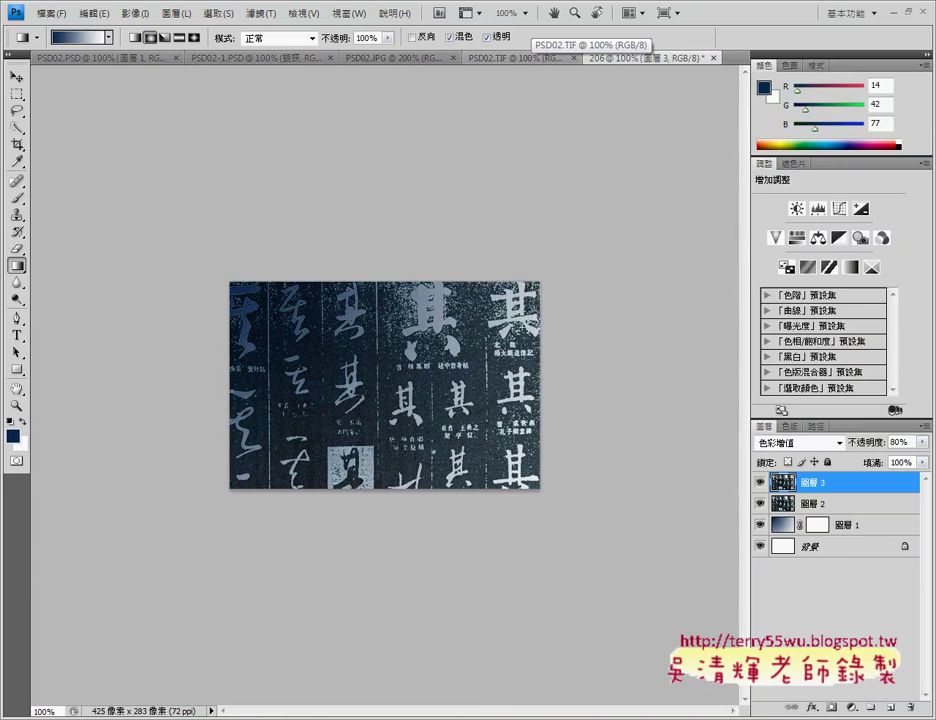
click(522, 60)
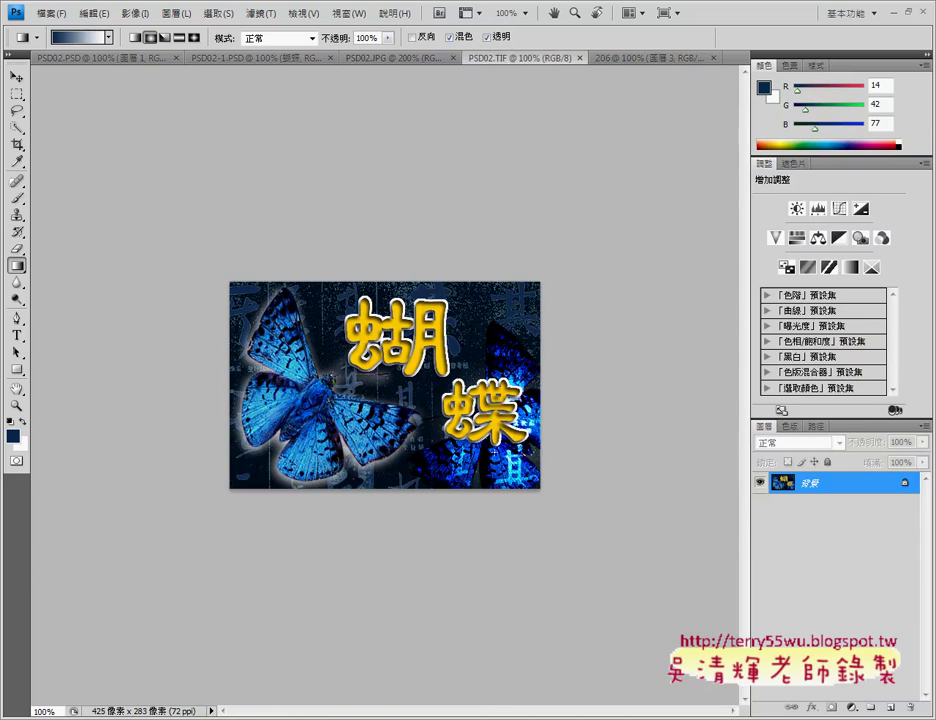
click(635, 58)
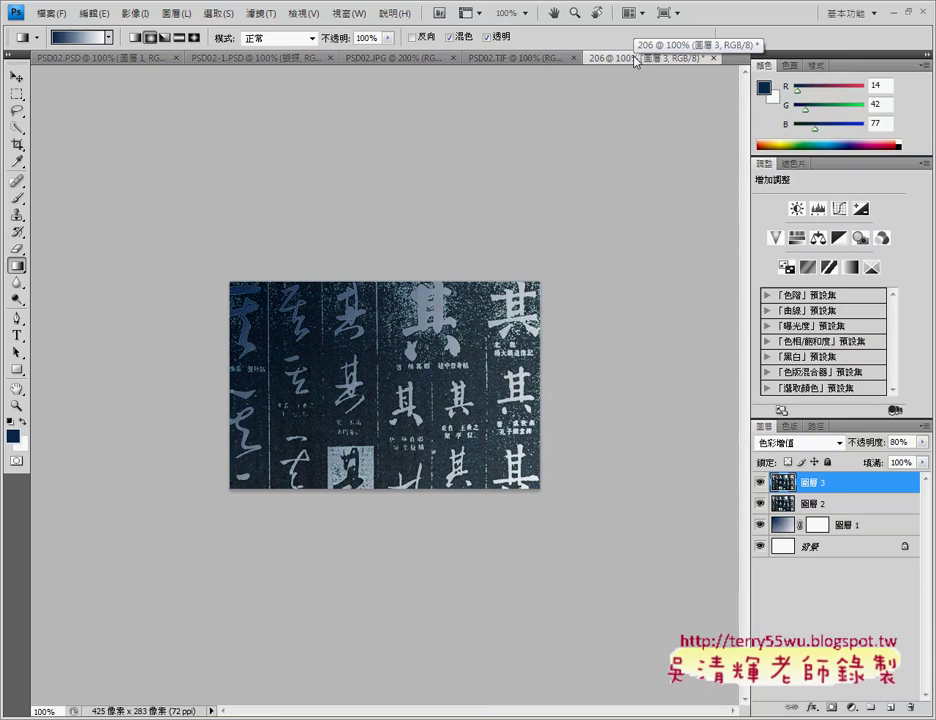
mouse_move(303, 710)
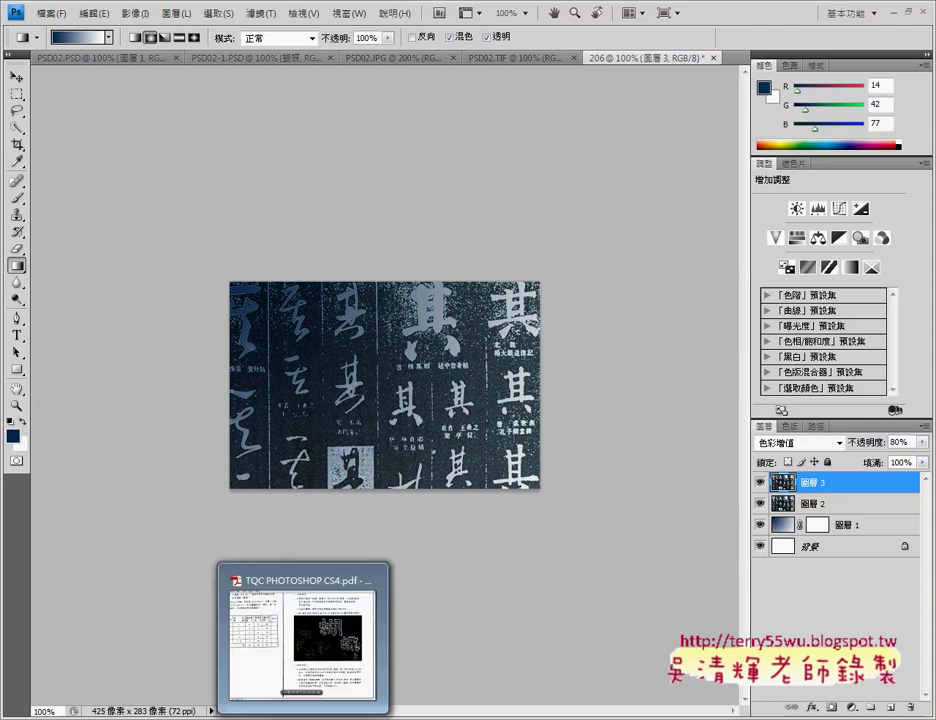
click(330, 662)
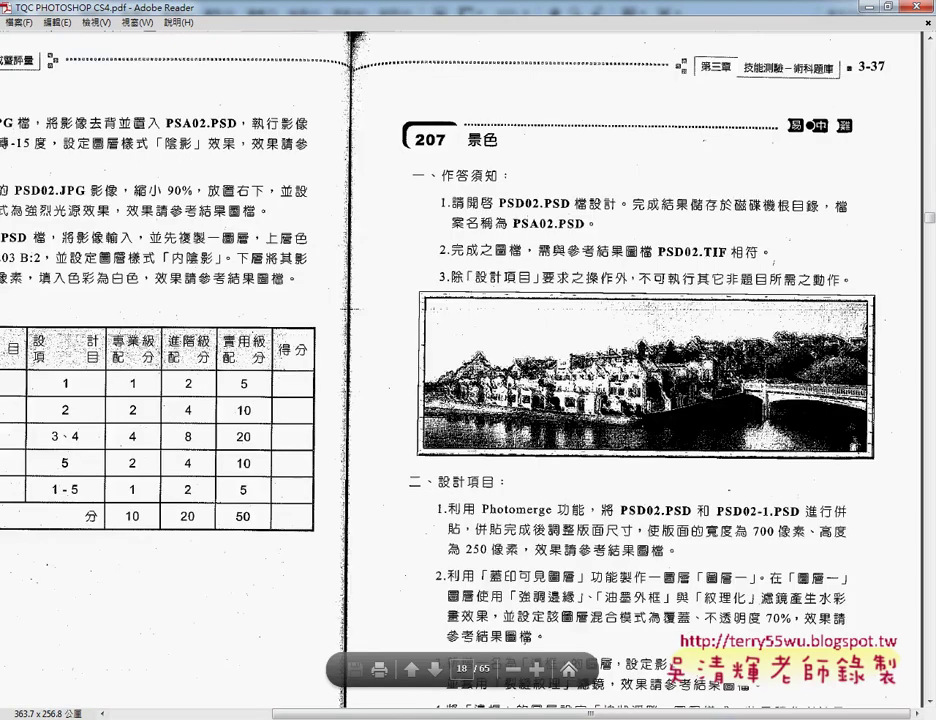
scroll(224, 103, left, 5)
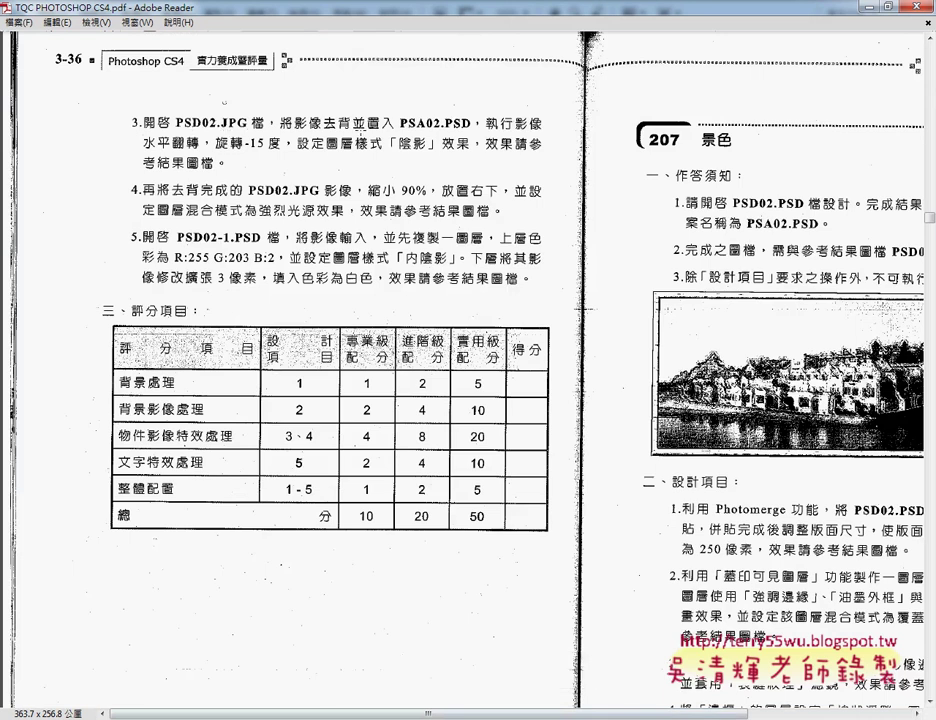
click(864, 6)
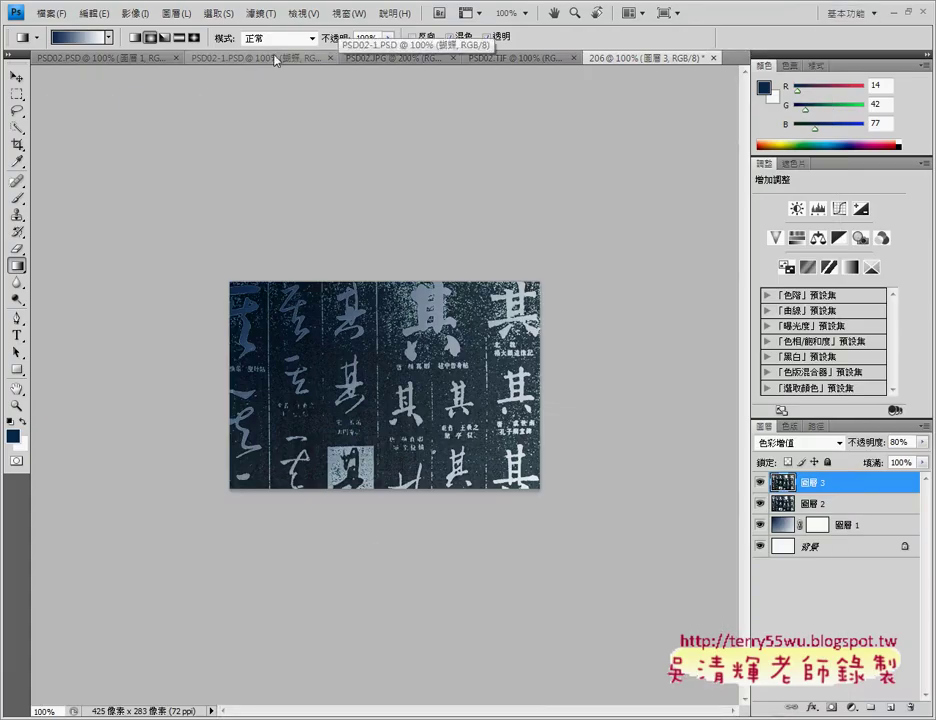
Compare PSD02.JPG with the exam instructions, then view the PSD02.TIF reference image
click(366, 58)
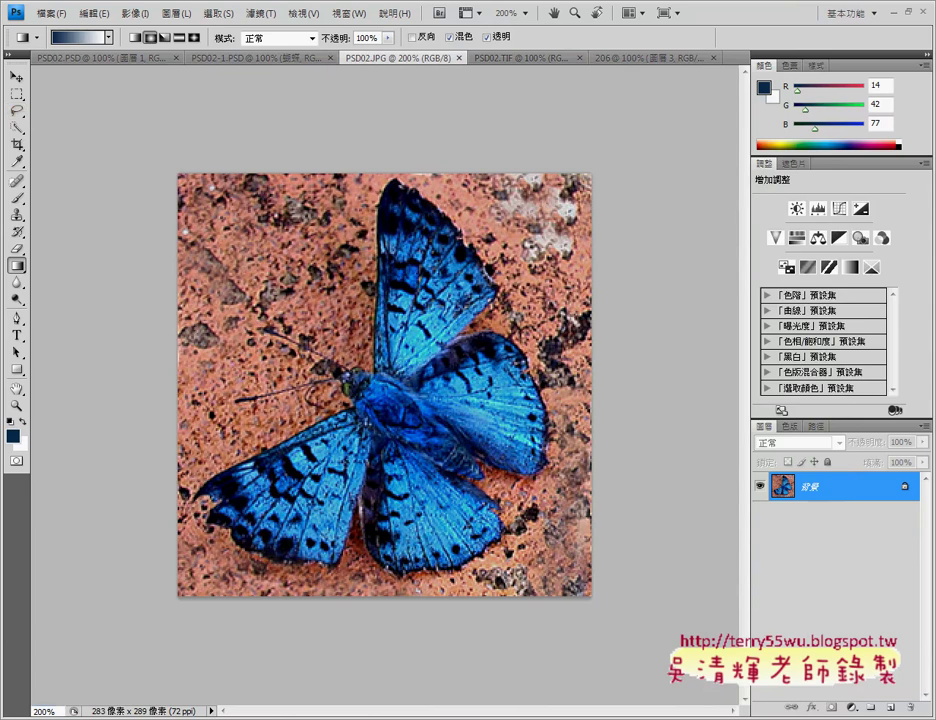
key(alt+Tab)
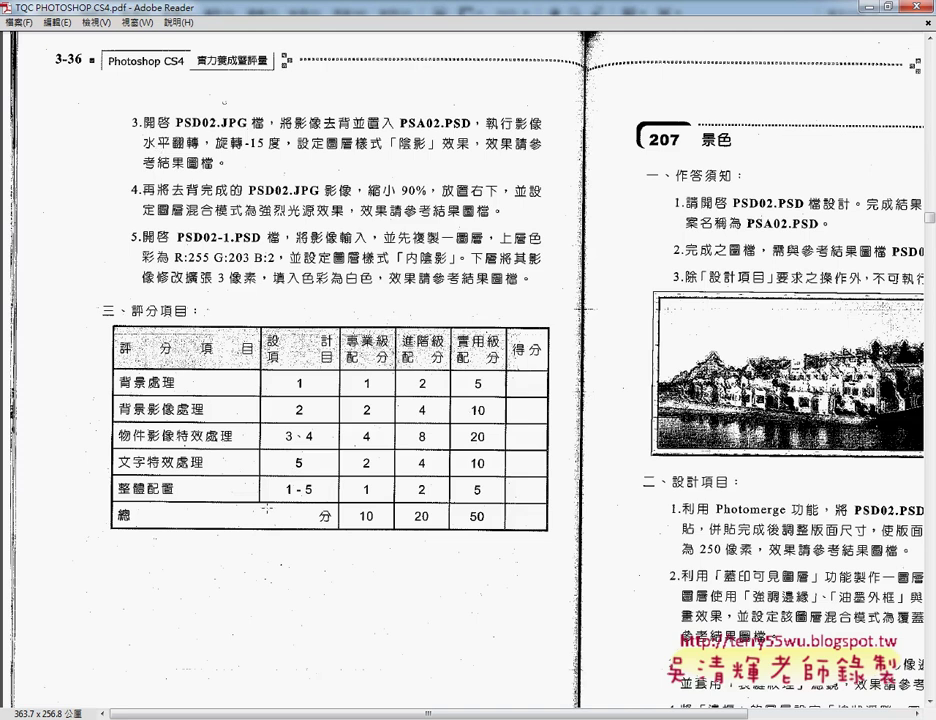
key(alt+Tab)
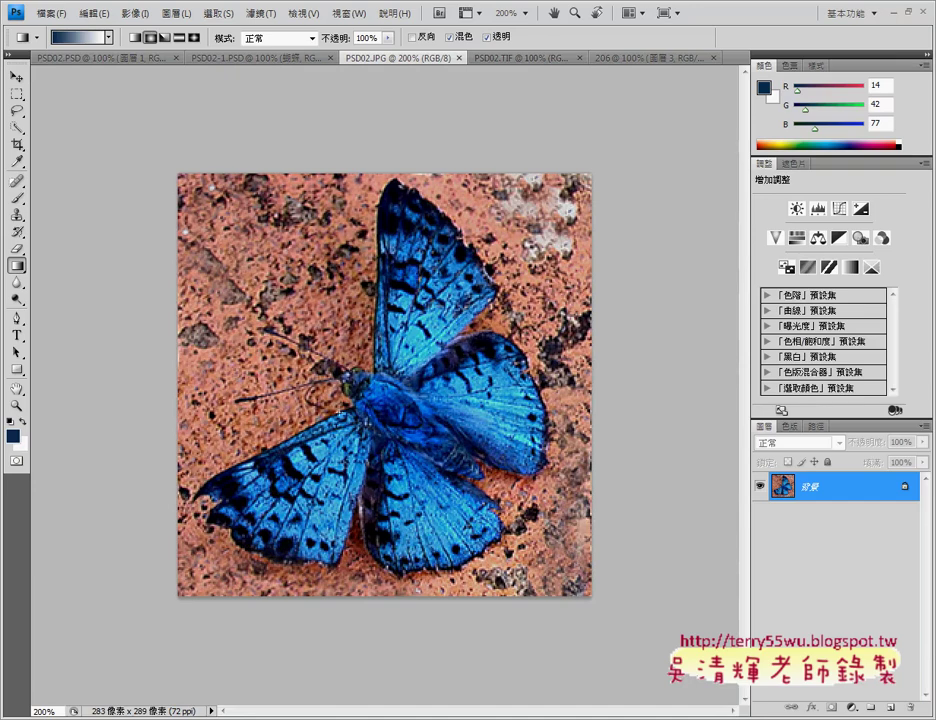
key(alt+Tab)
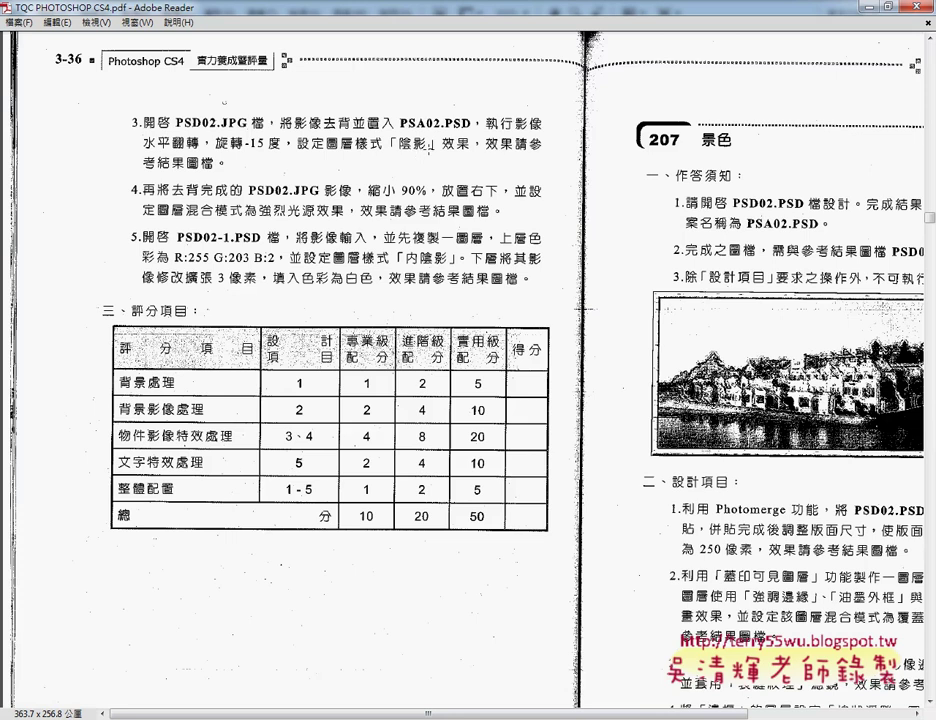
key(alt+Tab)
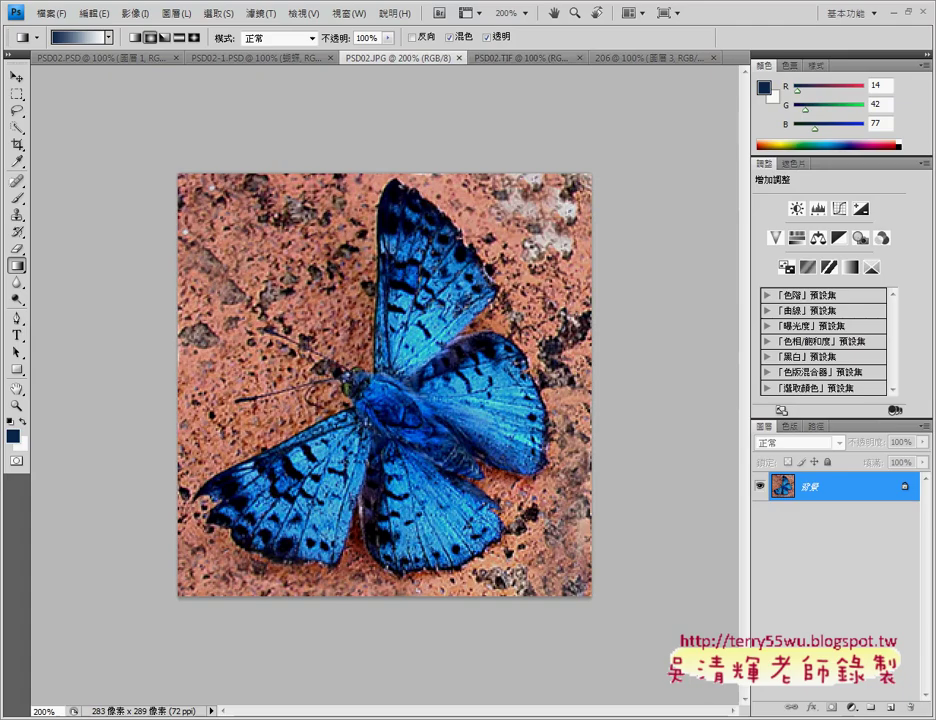
click(514, 59)
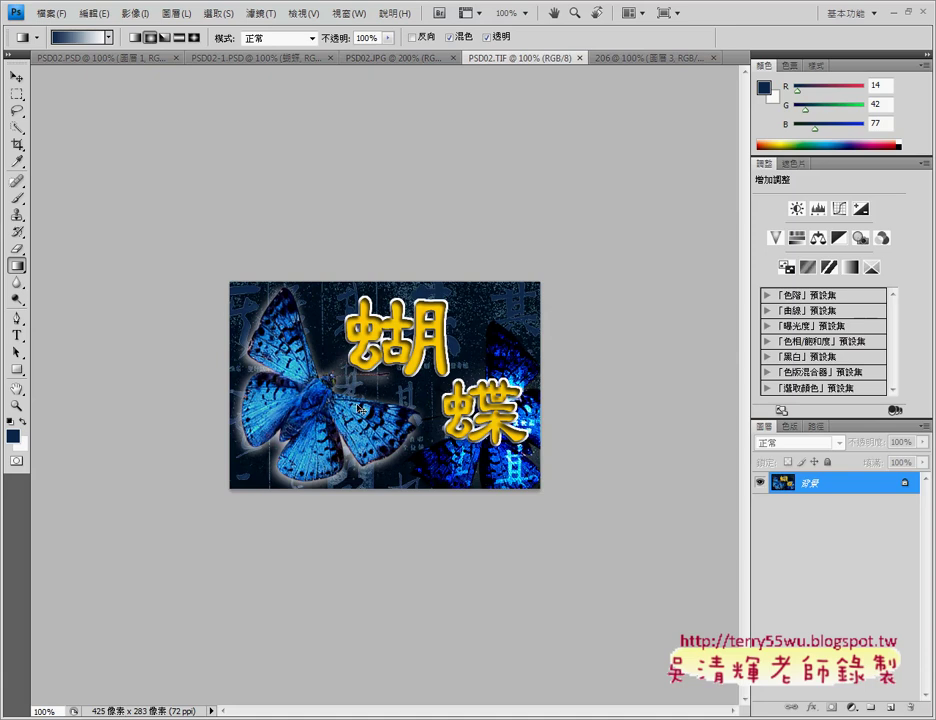
mouse_move(241, 508)
mouse_down()
mouse_move(212, 308)
mouse_move(428, 406)
mouse_move(268, 466)
mouse_up()
mouse_move(463, 514)
mouse_down()
mouse_move(432, 510)
mouse_move(447, 392)
mouse_move(587, 366)
mouse_move(476, 514)
mouse_up()
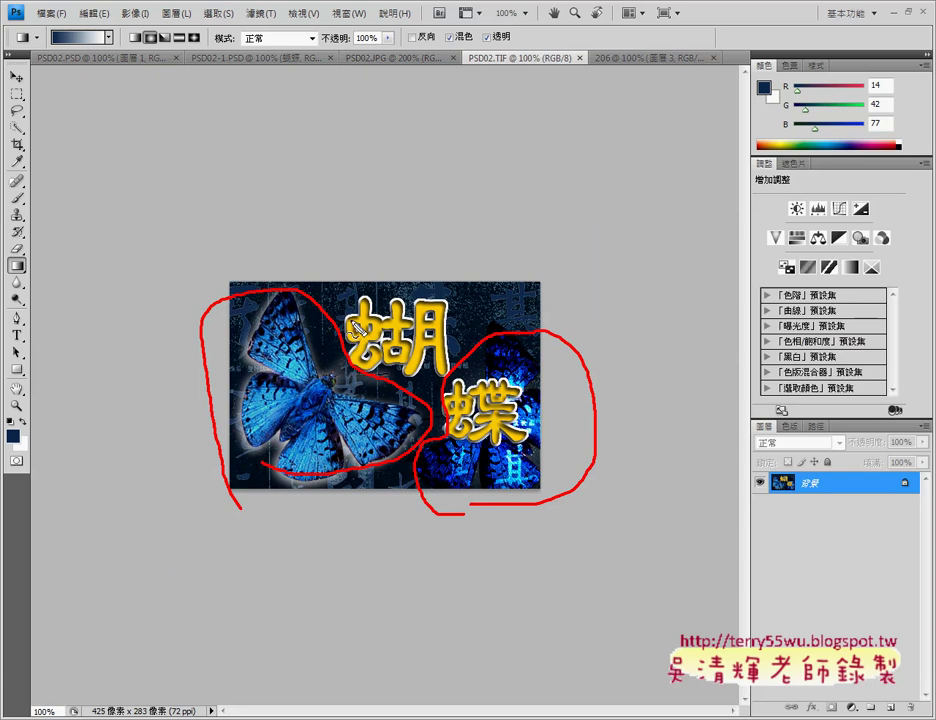
mouse_move(348, 304)
mouse_down()
mouse_move(373, 271)
mouse_move(534, 315)
mouse_up()
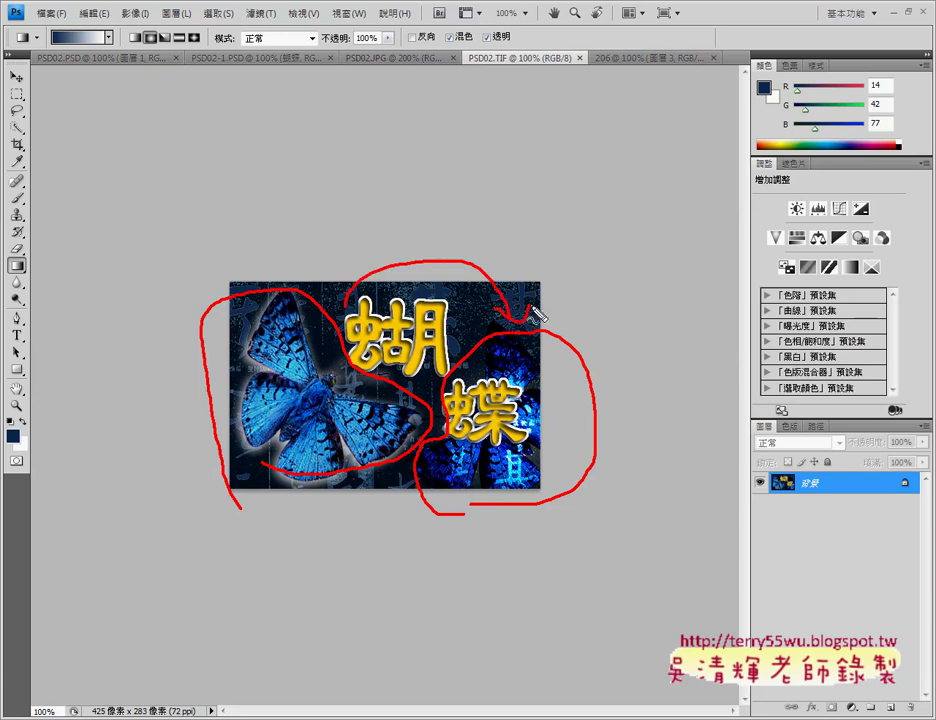
drag(355, 330, 430, 440)
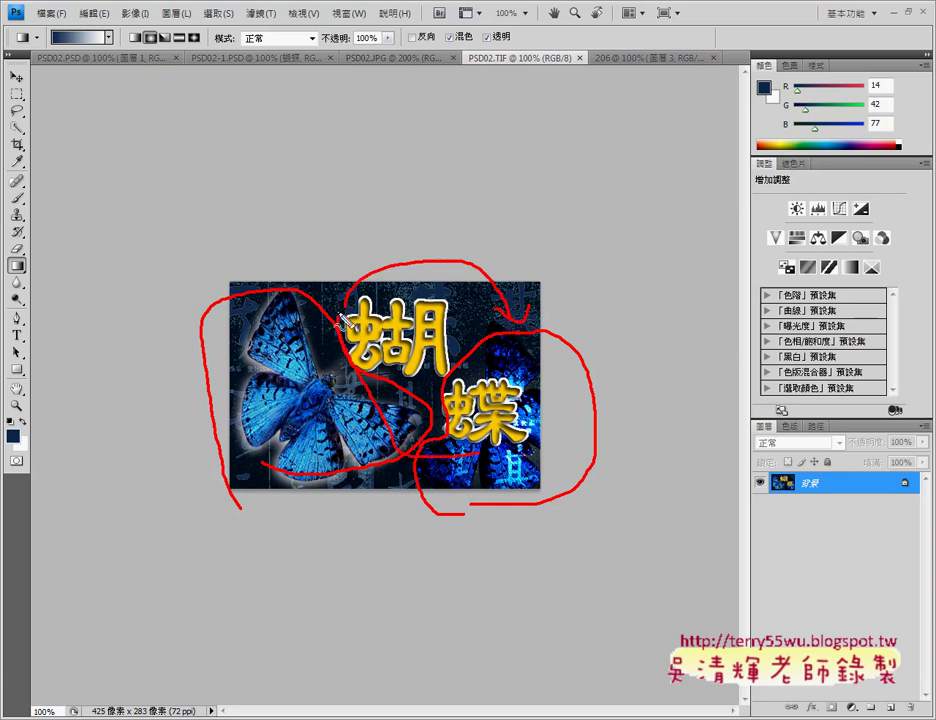
key(Escape)
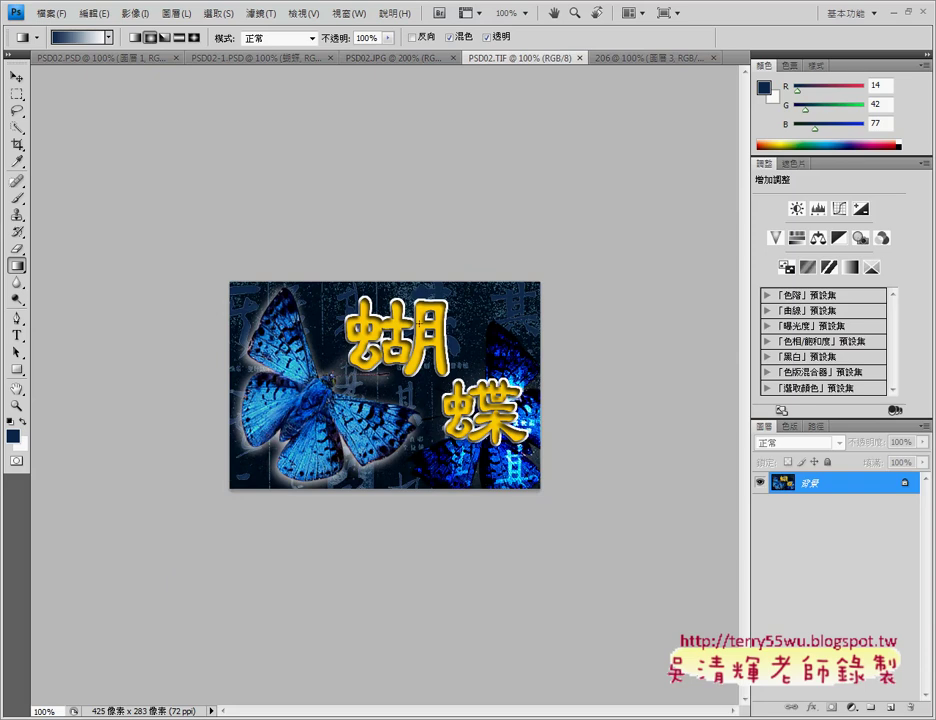
click(273, 60)
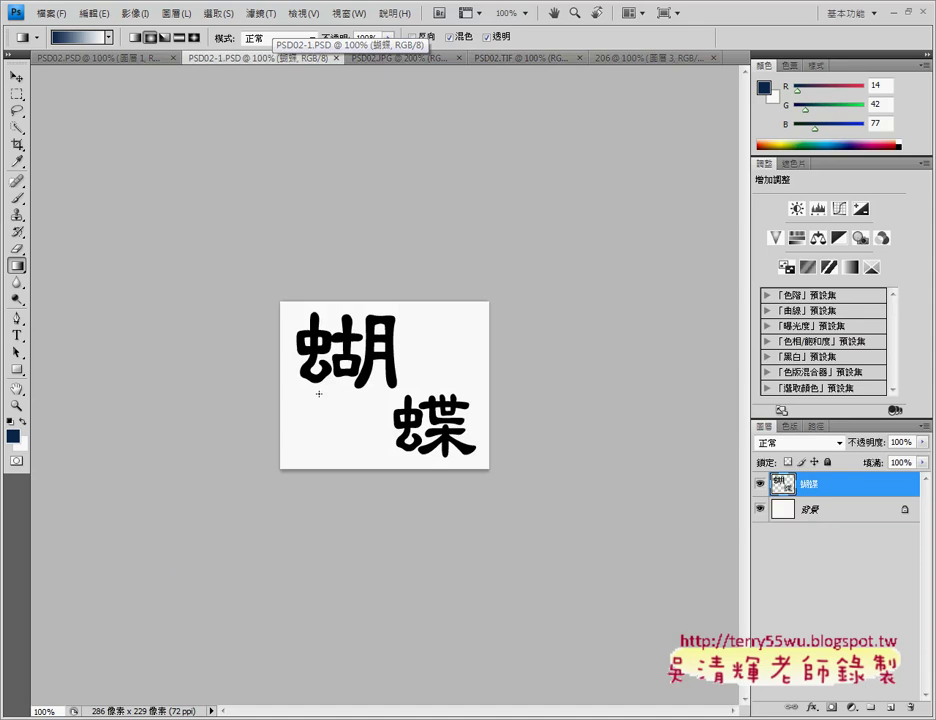
click(512, 58)
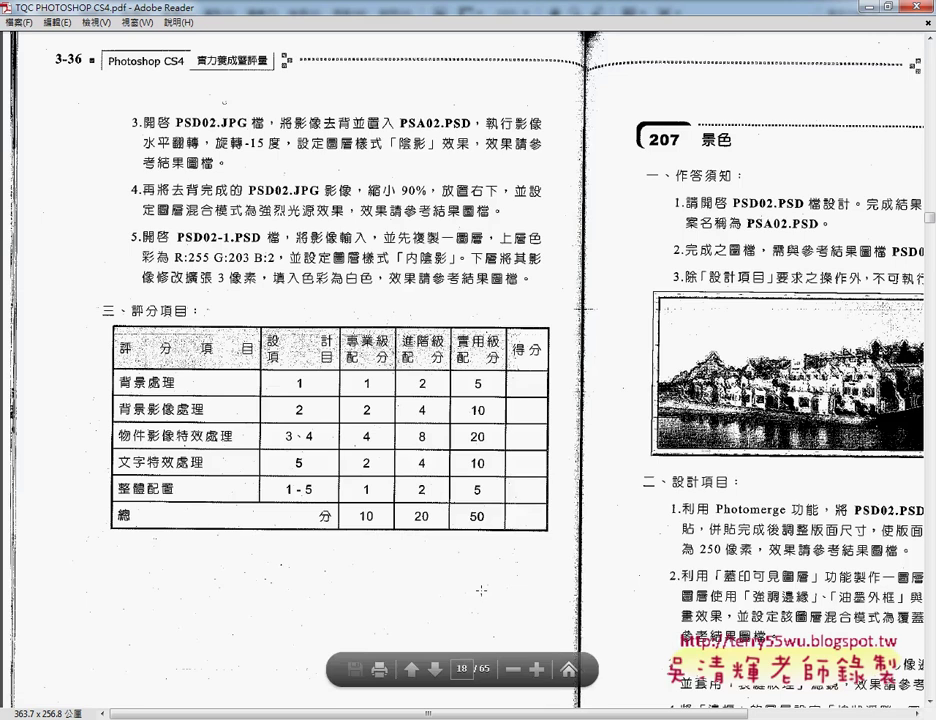
Scroll the PDF back up to the previous page's butterfly task description
scroll(481, 591, up, 5)
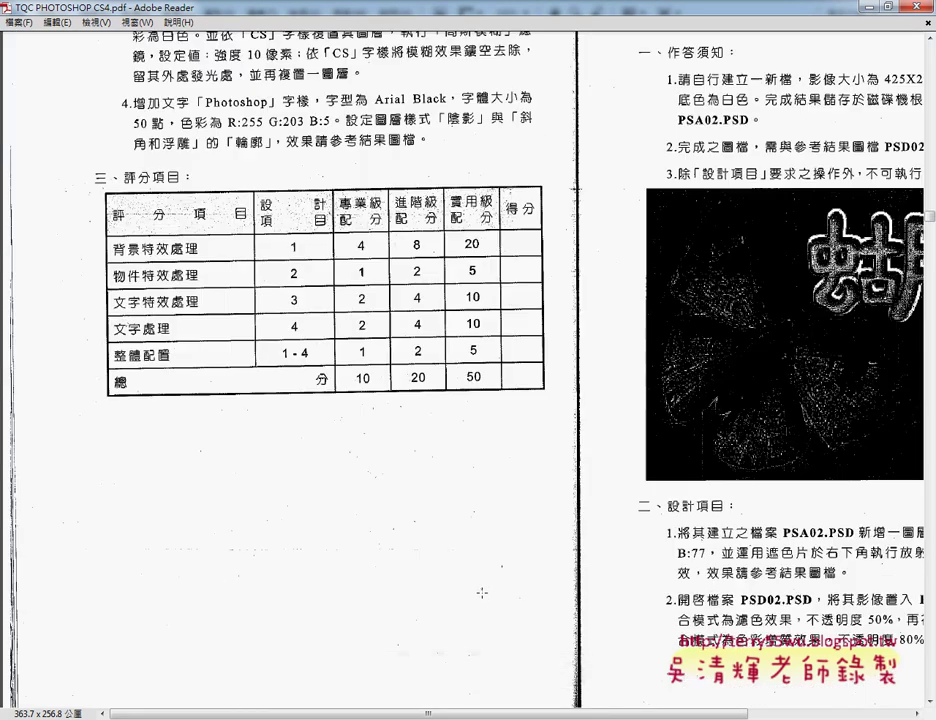
scroll(481, 591, right, 2)
scroll(481, 591, right, 4)
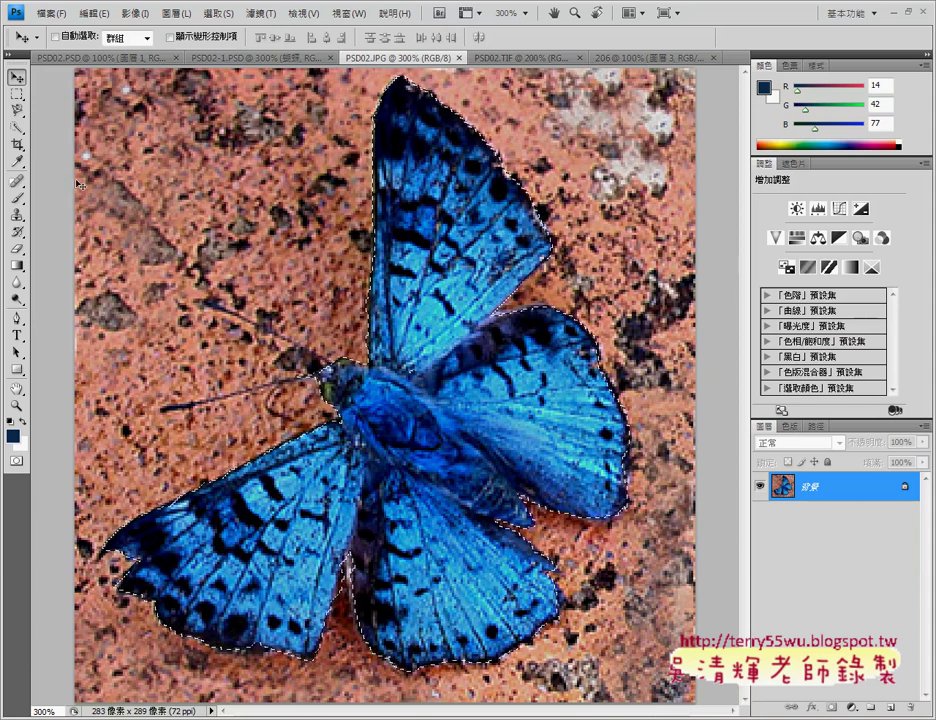
Choose the Magnetic Lasso Tool, passing through the Quick Selection flyout
click(16, 126)
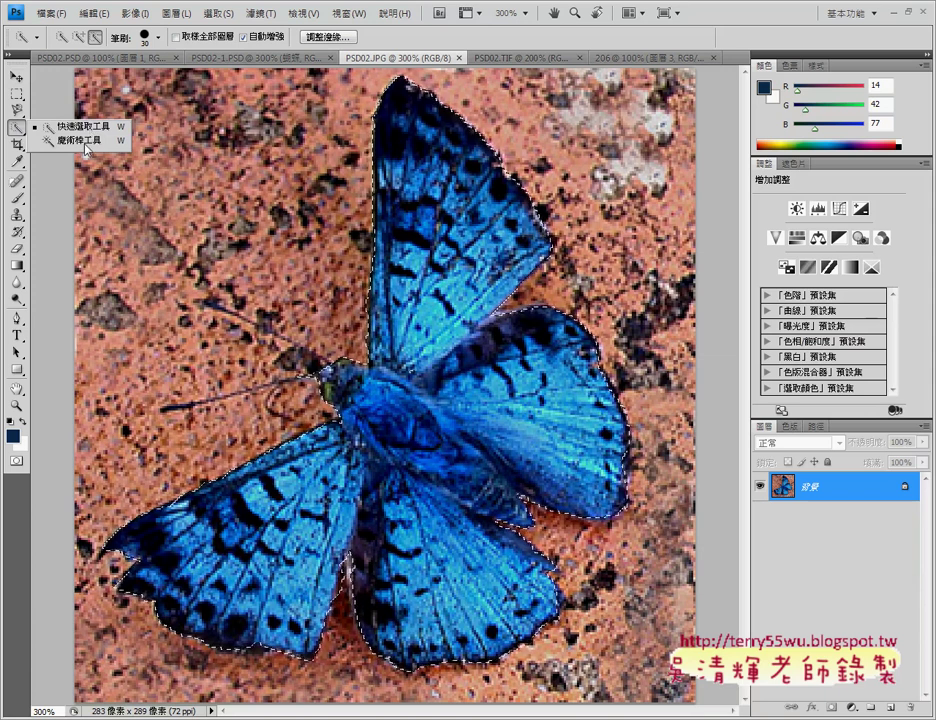
click(17, 110)
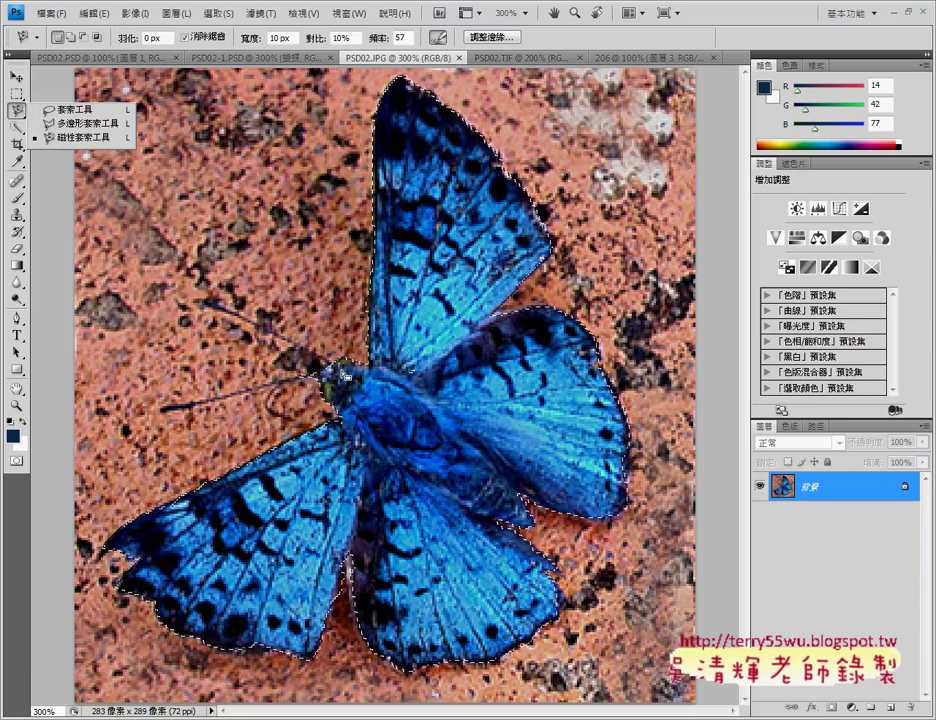
Pick the freehand Lasso and zoom to 600% on the butterfly's head and antennae
click(68, 109)
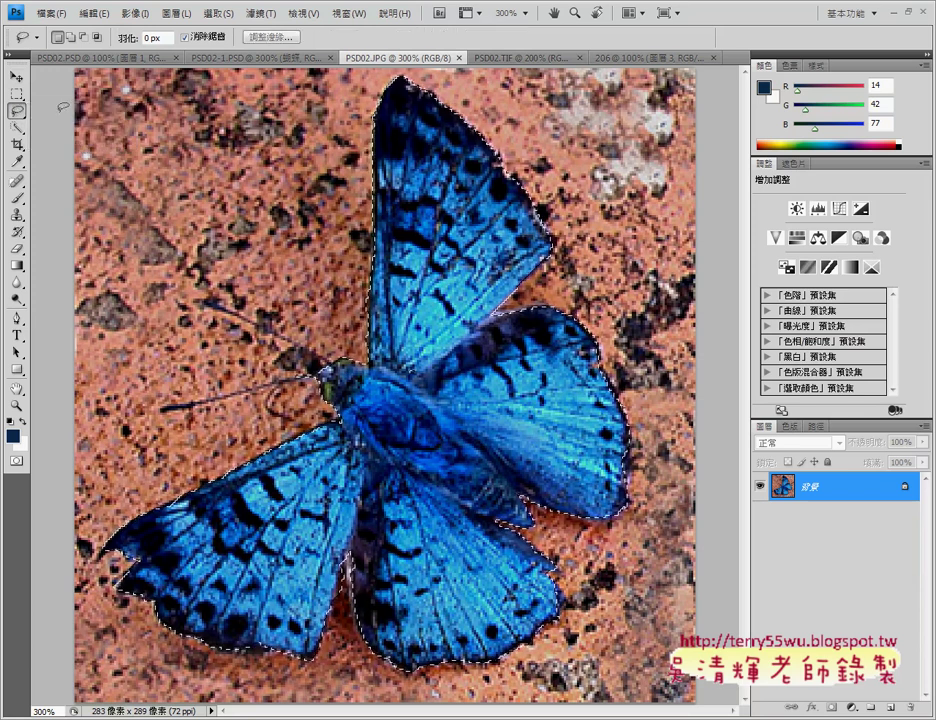
click(355, 377)
key(ctrl+plus)
key(ctrl+plus)
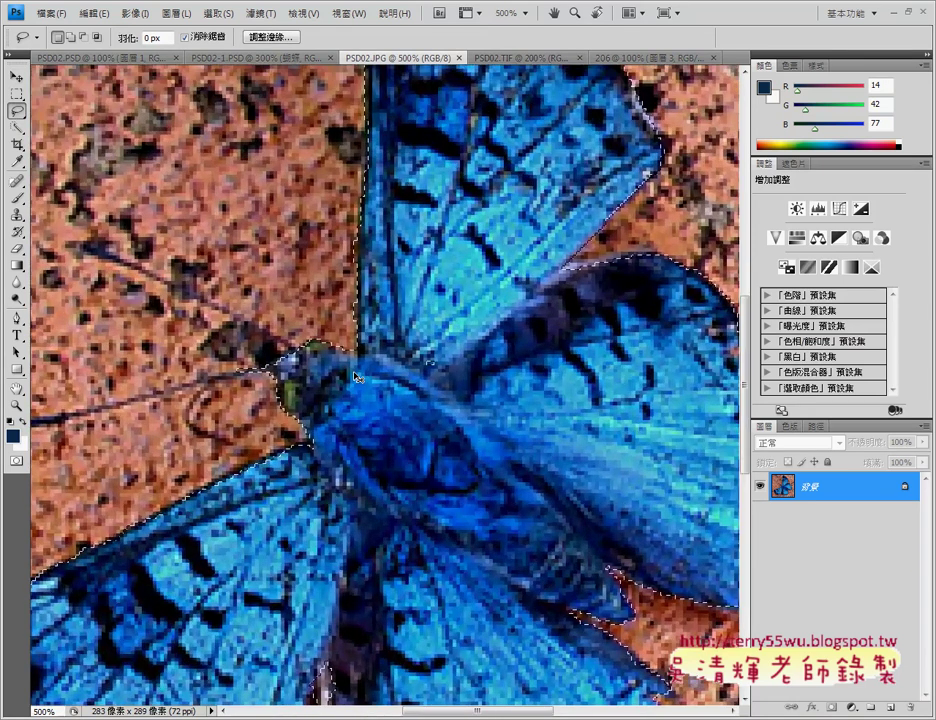
key(ctrl+plus)
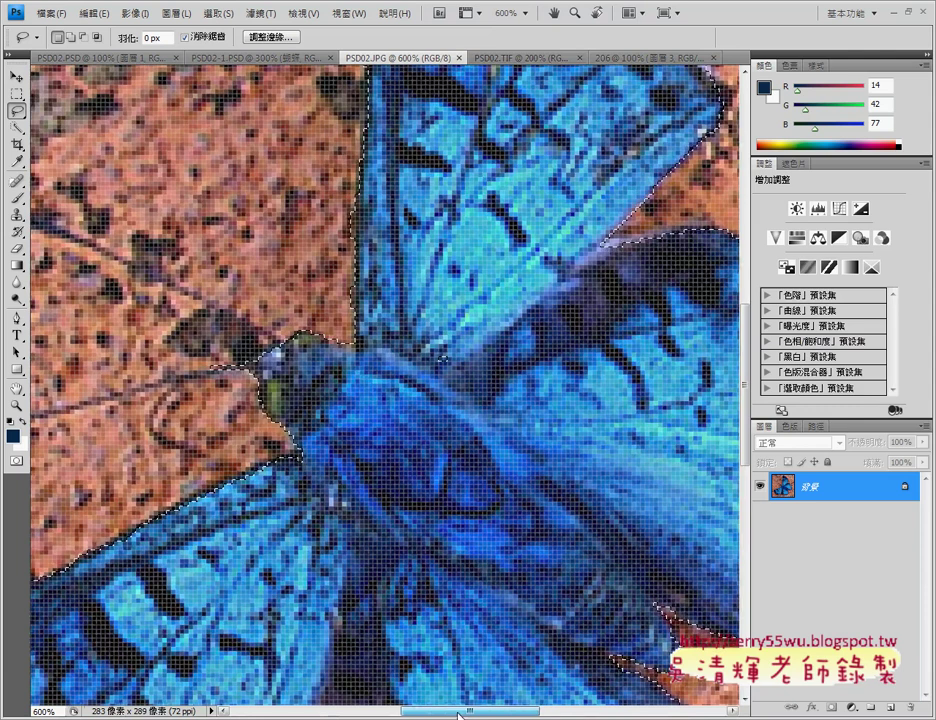
drag(470, 714, 392, 714)
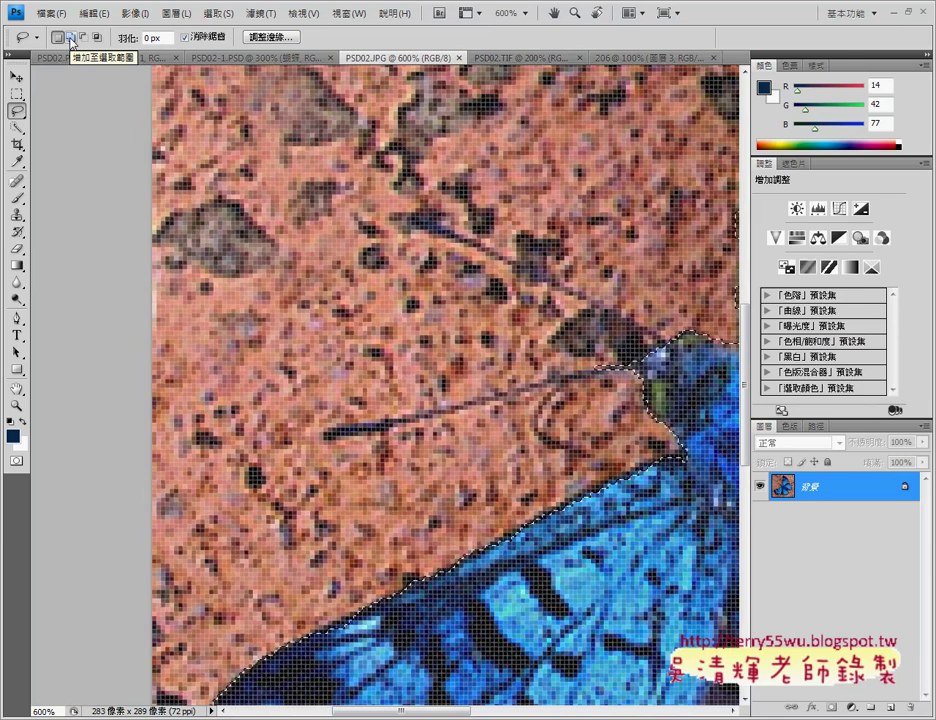
In Add to Selection mode, lasso around the lower antenna to add it
click(70, 37)
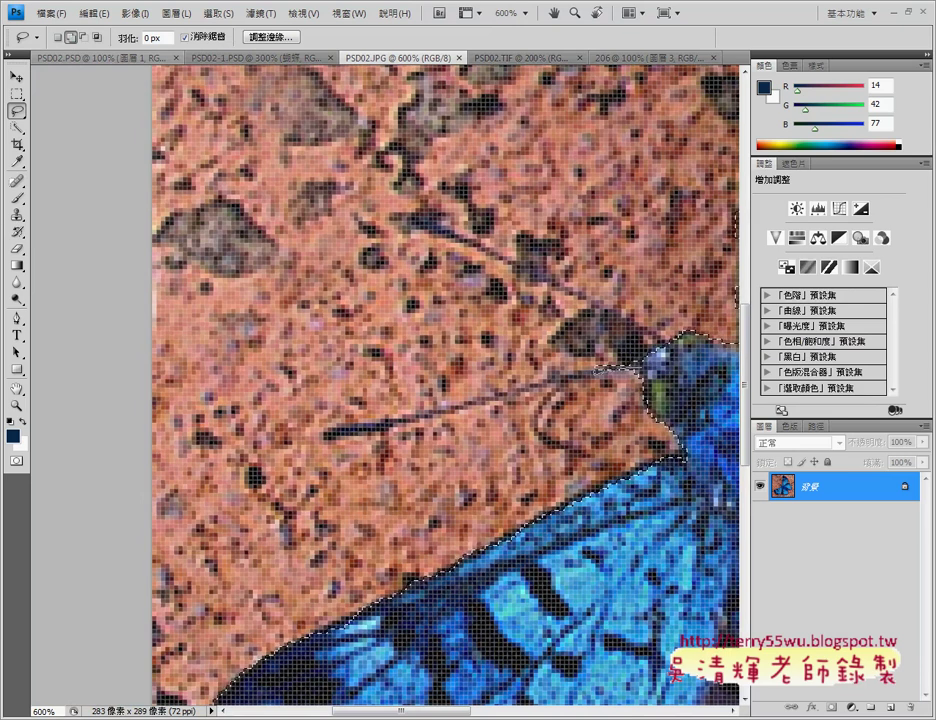
drag(598, 370, 545, 383)
drag(548, 383, 455, 408)
drag(445, 408, 326, 435)
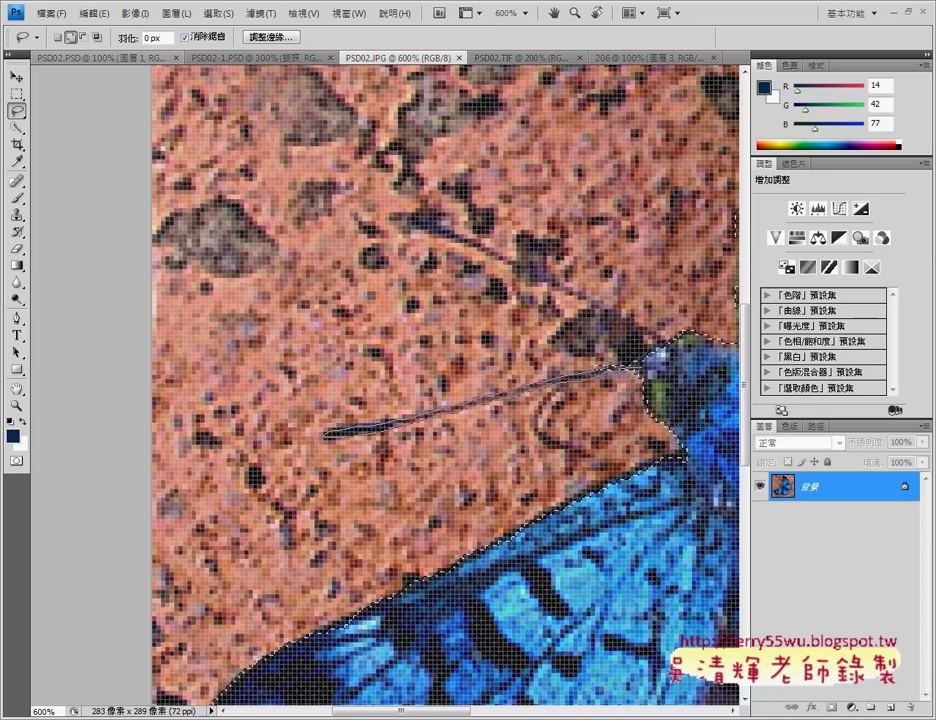
key(Return)
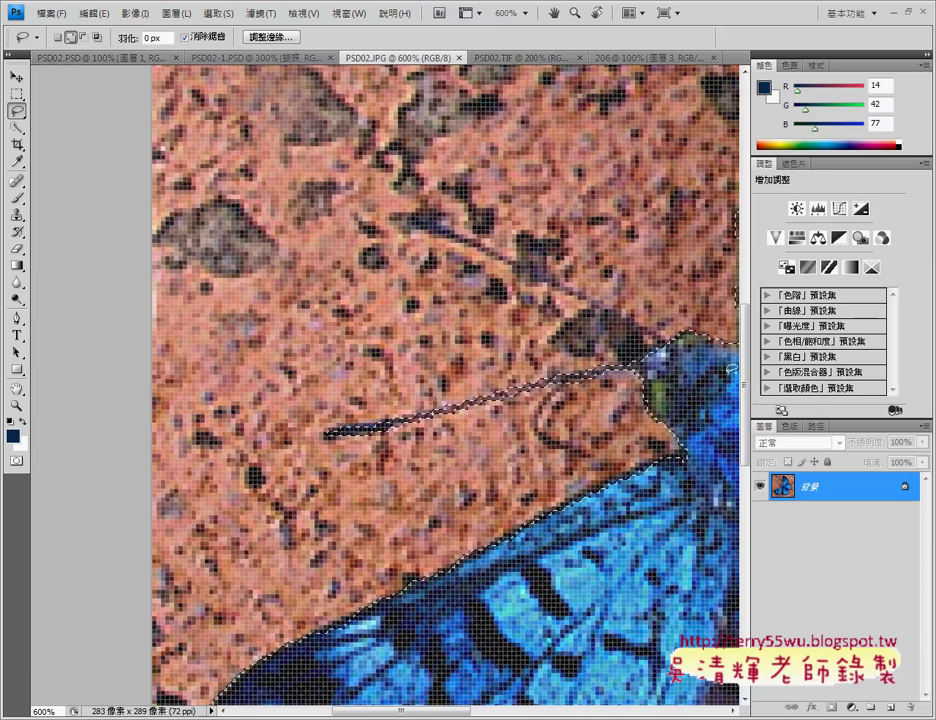
Add the upper antenna to the selection, zoom out to 300%, and check the exam PDF
scroll(715, 445, up, 2)
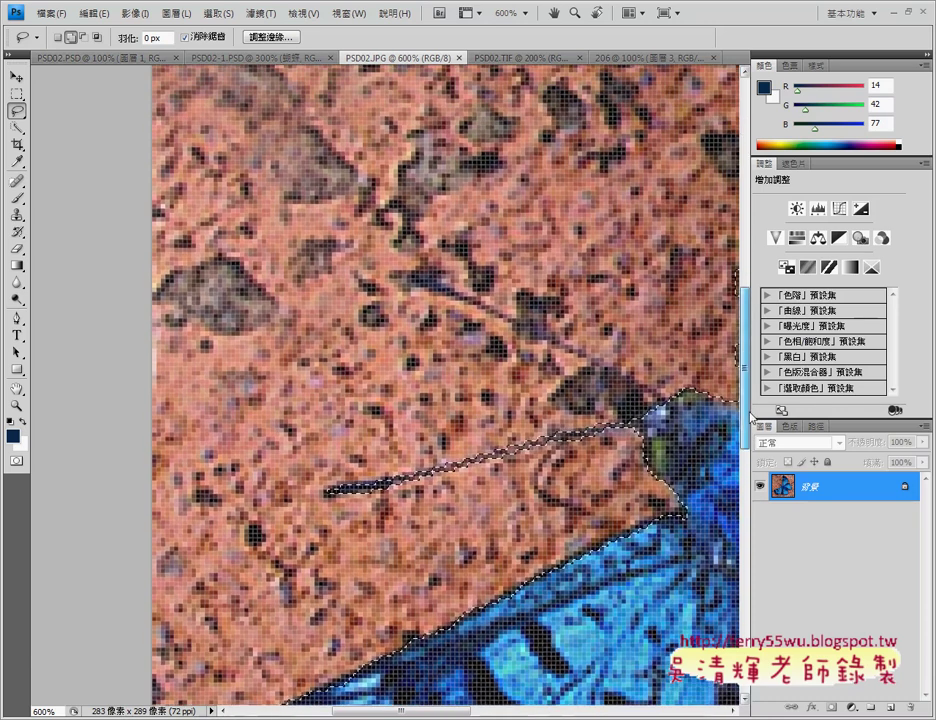
scroll(718, 435, up, 1)
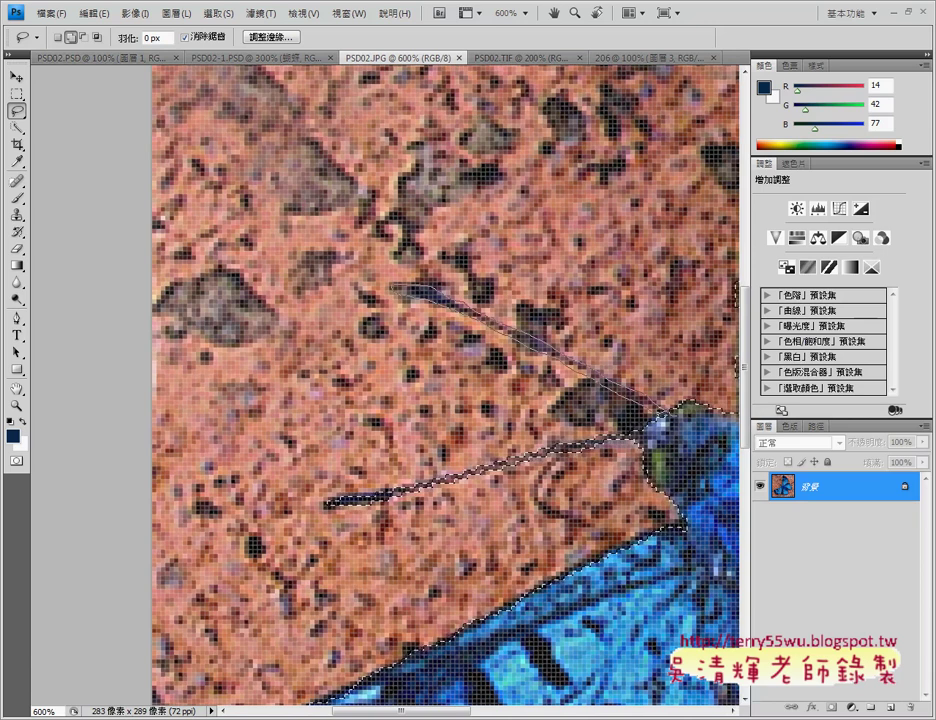
key(Return)
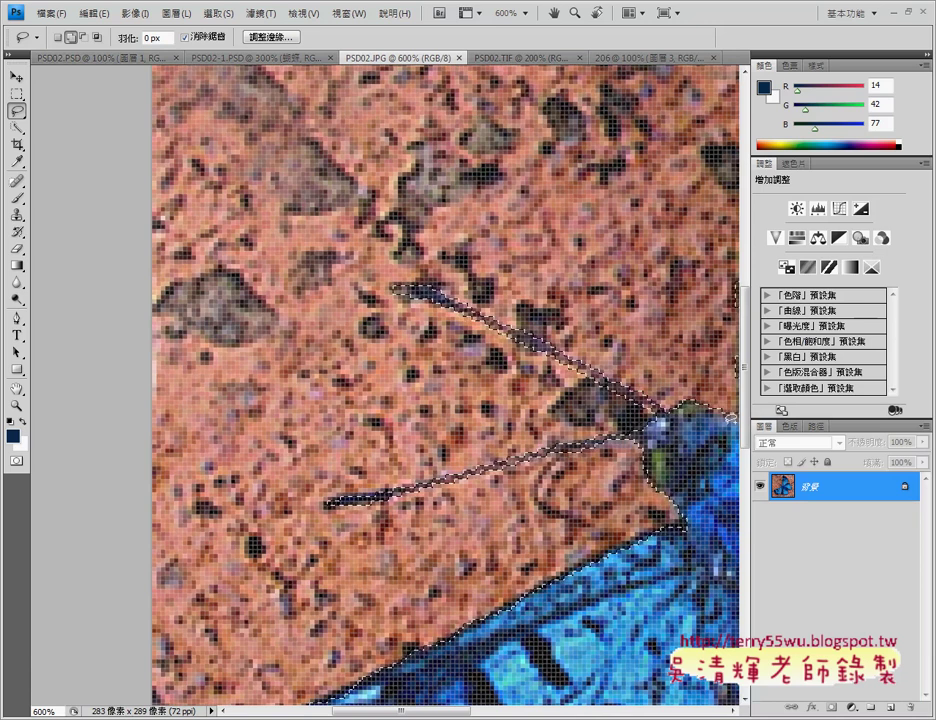
key(ctrl+minus)
key(ctrl+minus)
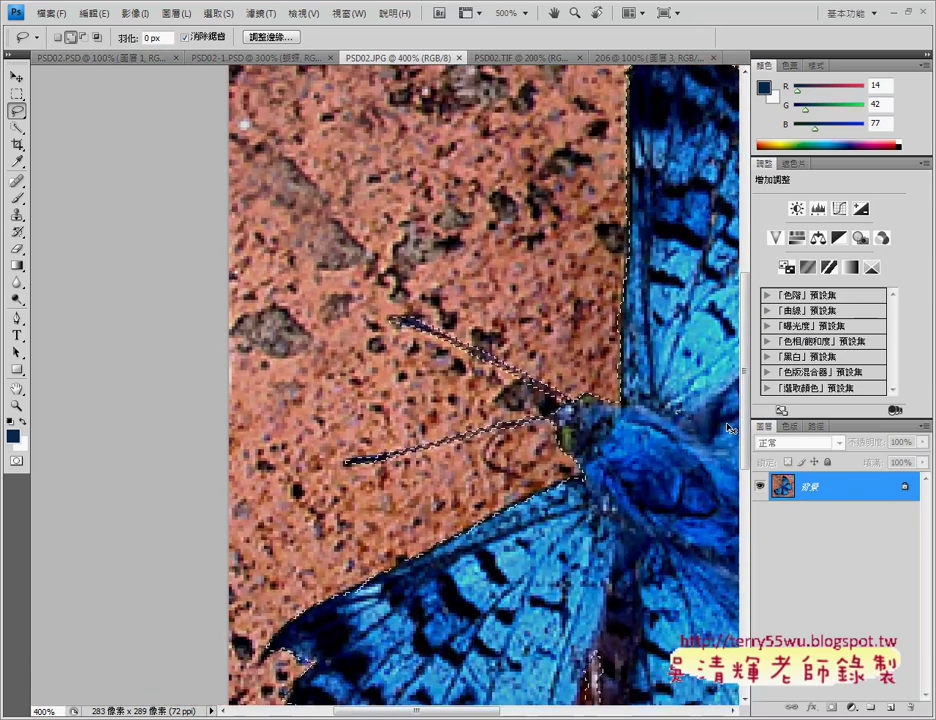
key(ctrl+minus)
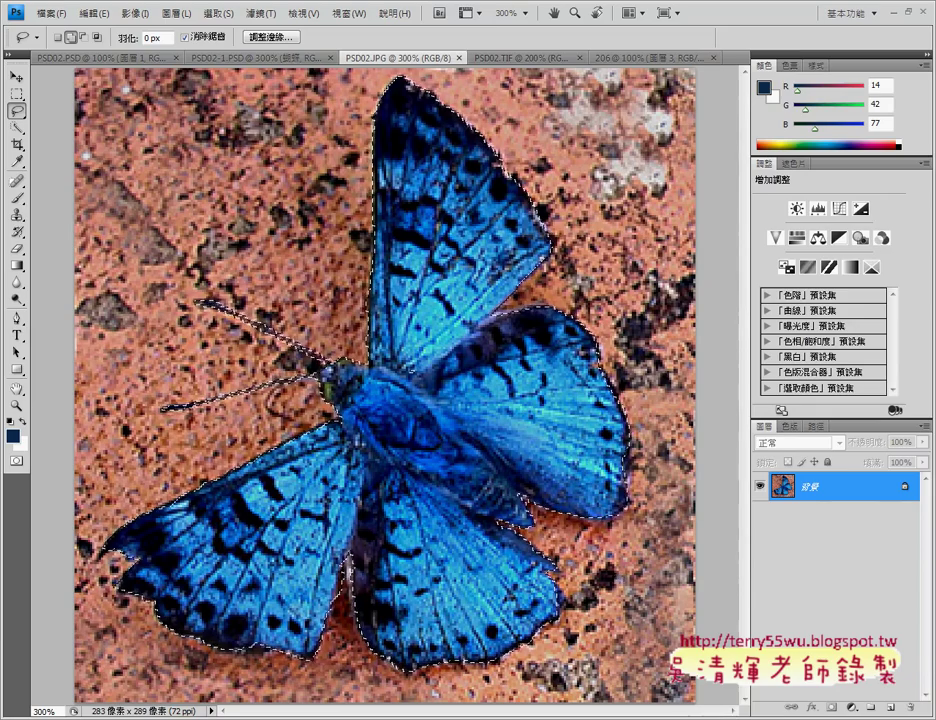
key(alt+Tab)
Paste the butterfly into 206 as 圖層 4, flip it horizontally, and move it left
click(650, 58)
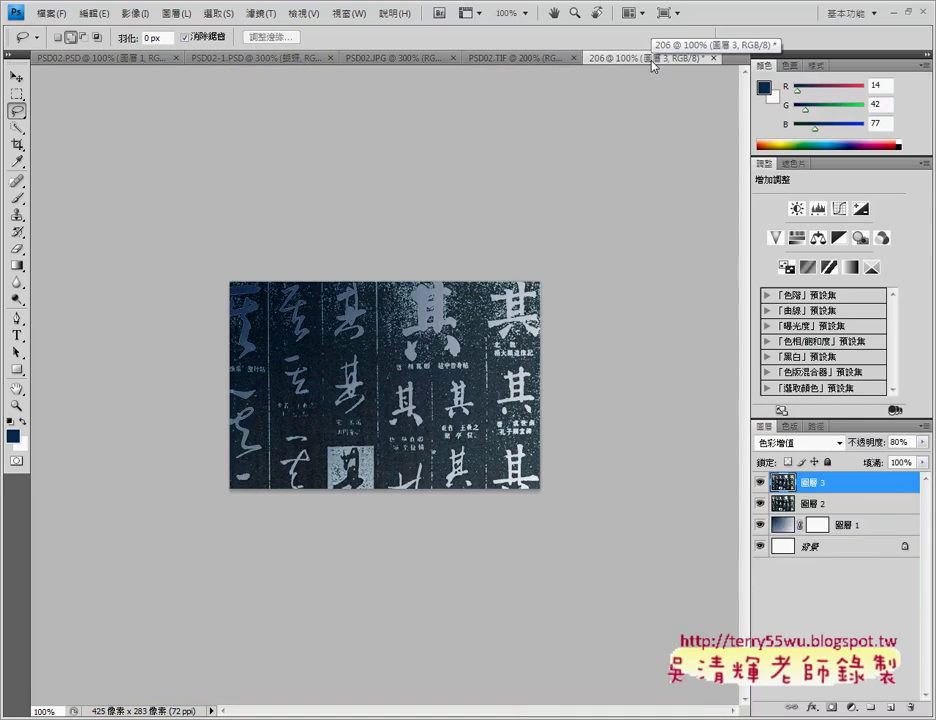
key(ctrl+v)
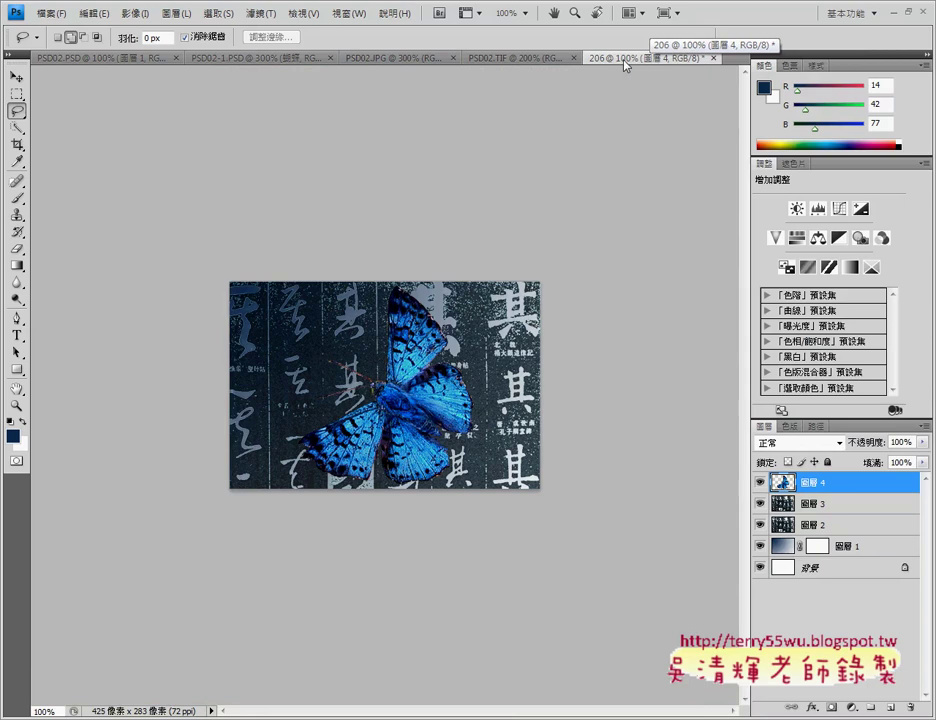
click(90, 14)
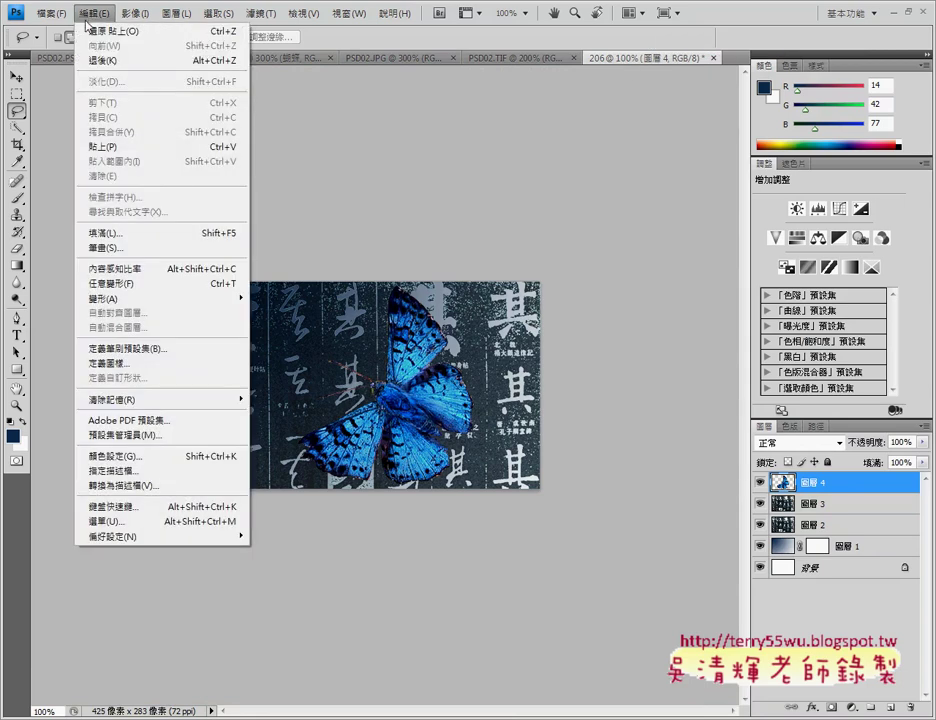
mouse_move(160, 298)
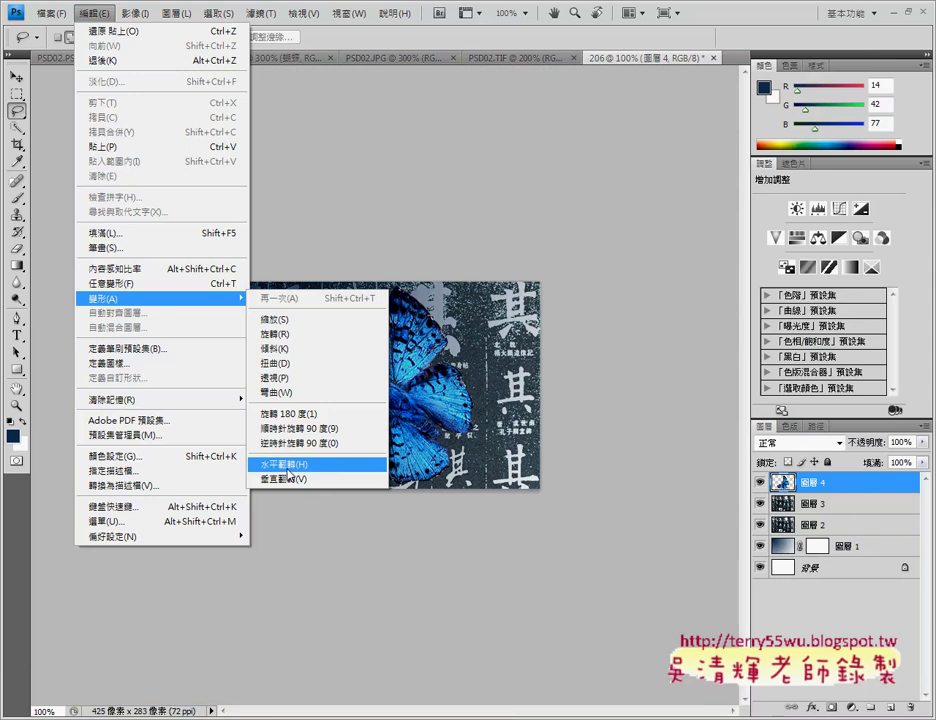
click(288, 474)
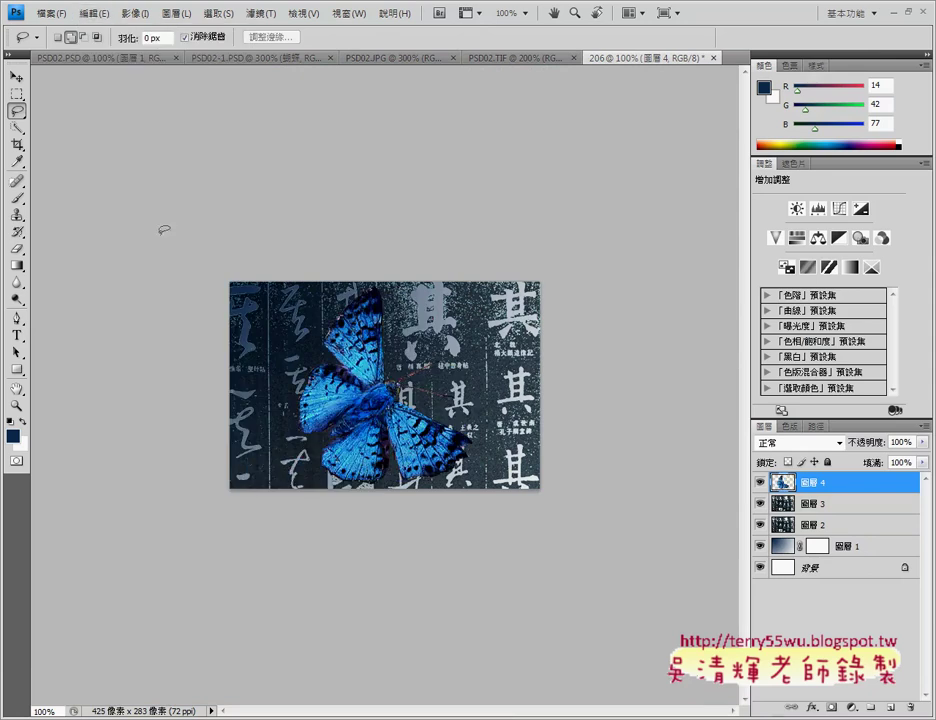
click(15, 74)
drag(300, 276, 240, 276)
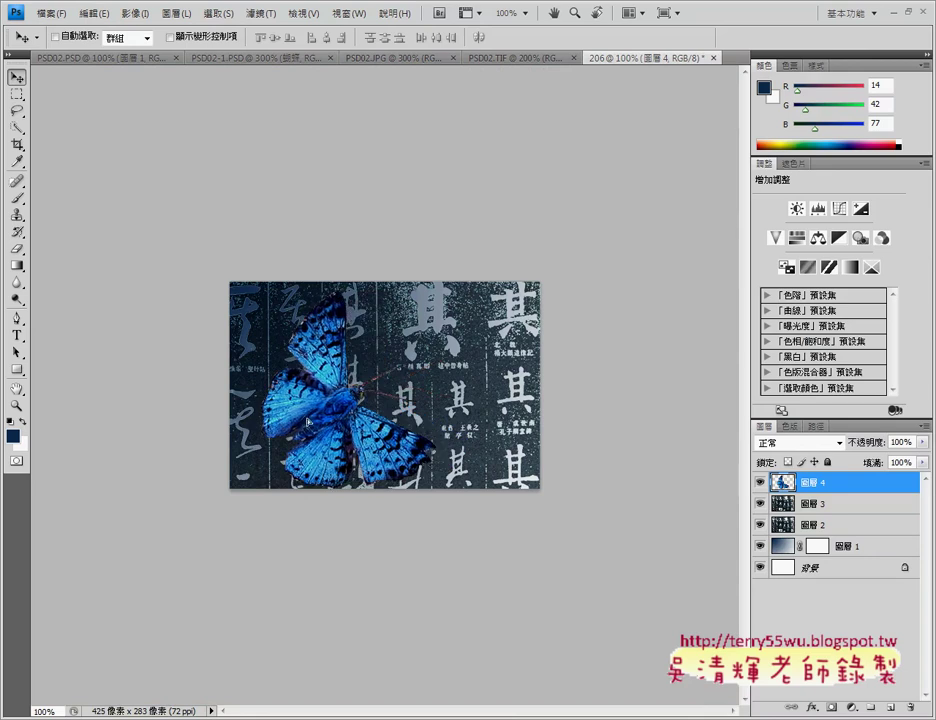
Compare against the PSD02.TIF reference, nudge the butterfly slightly, and enter Free Transform
click(494, 58)
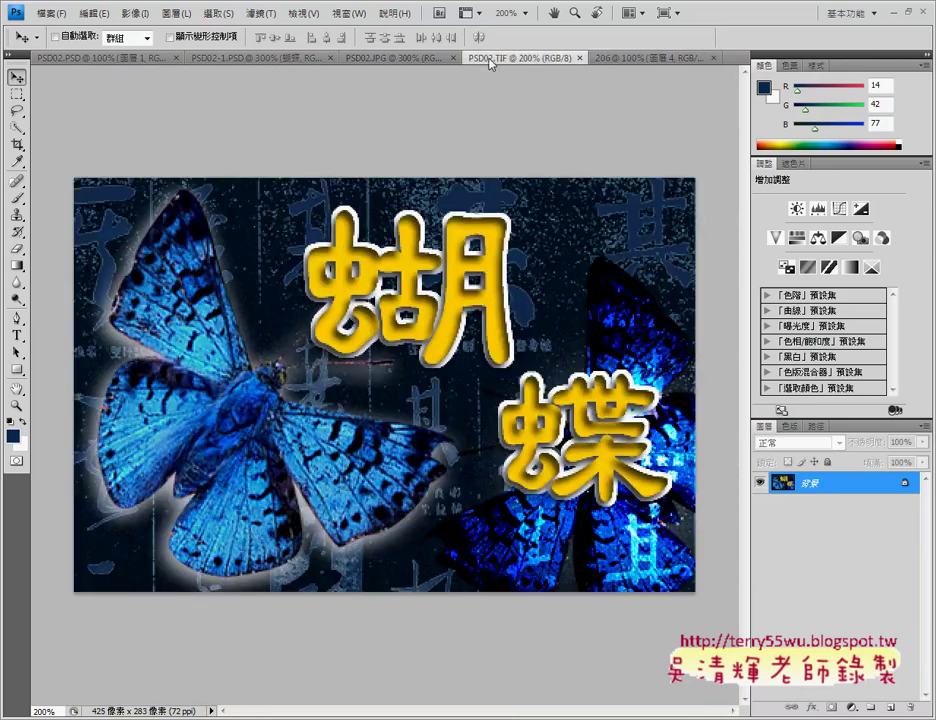
click(636, 58)
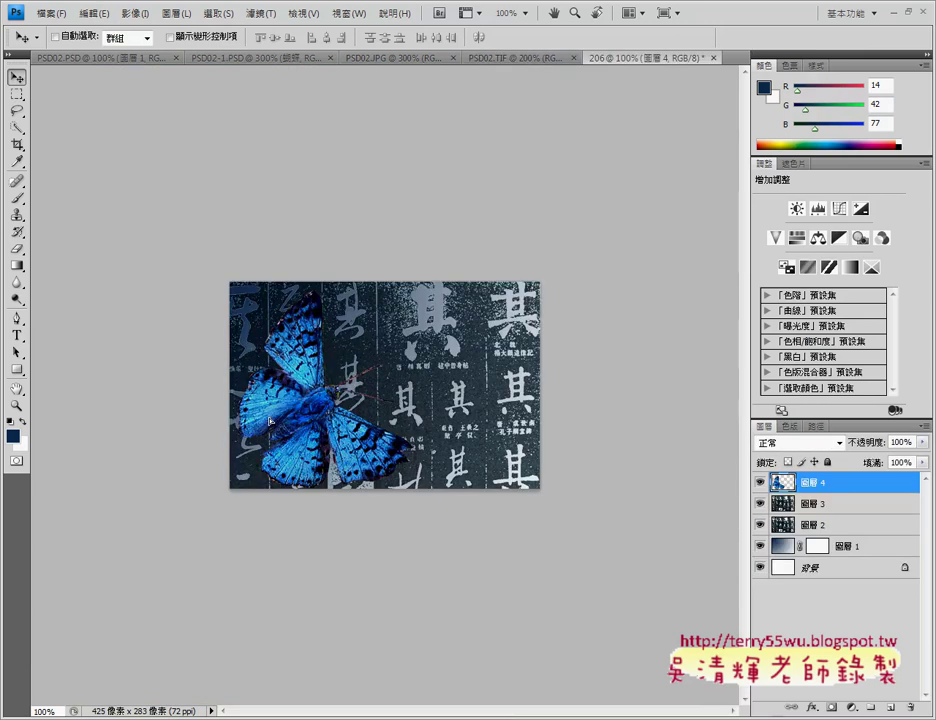
drag(269, 422, 280, 415)
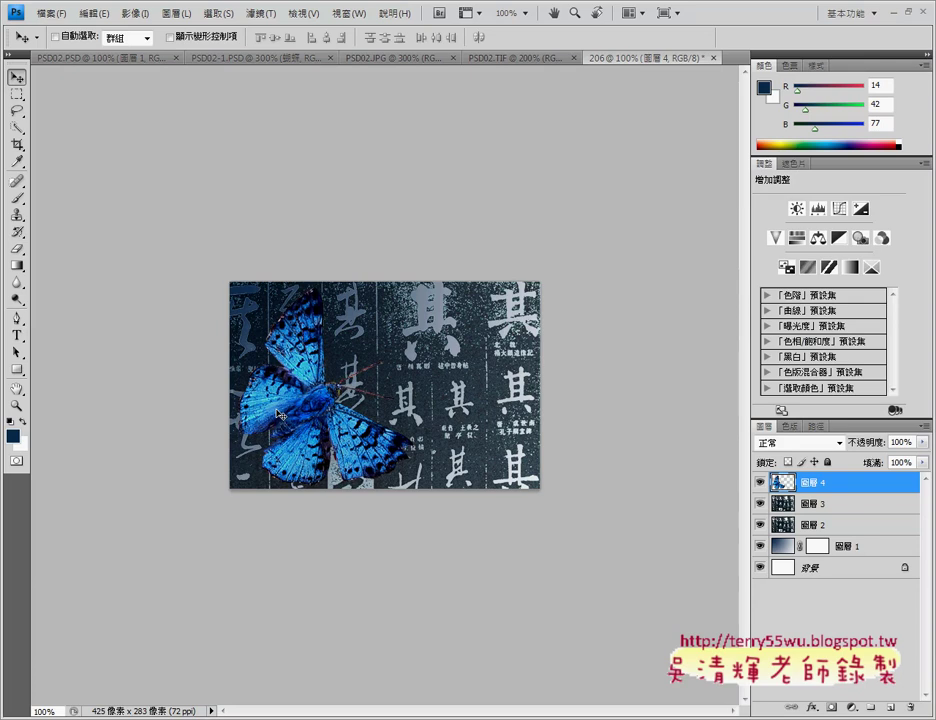
key(ctrl+t)
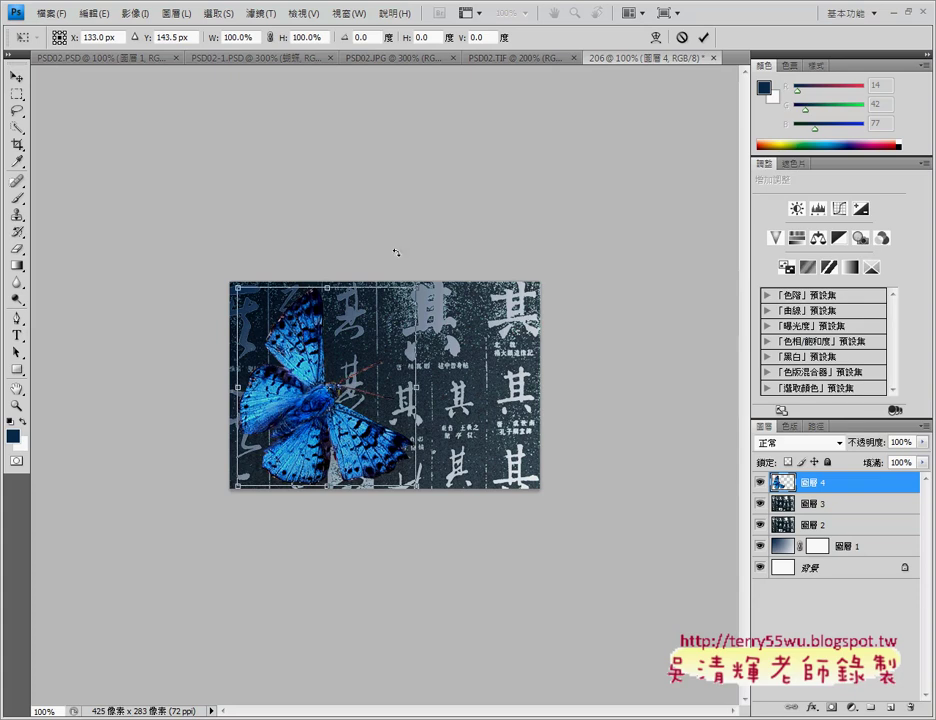
Rotate butterfly layer 圖層 4 by −15° and commit the transform
double_click(373, 37)
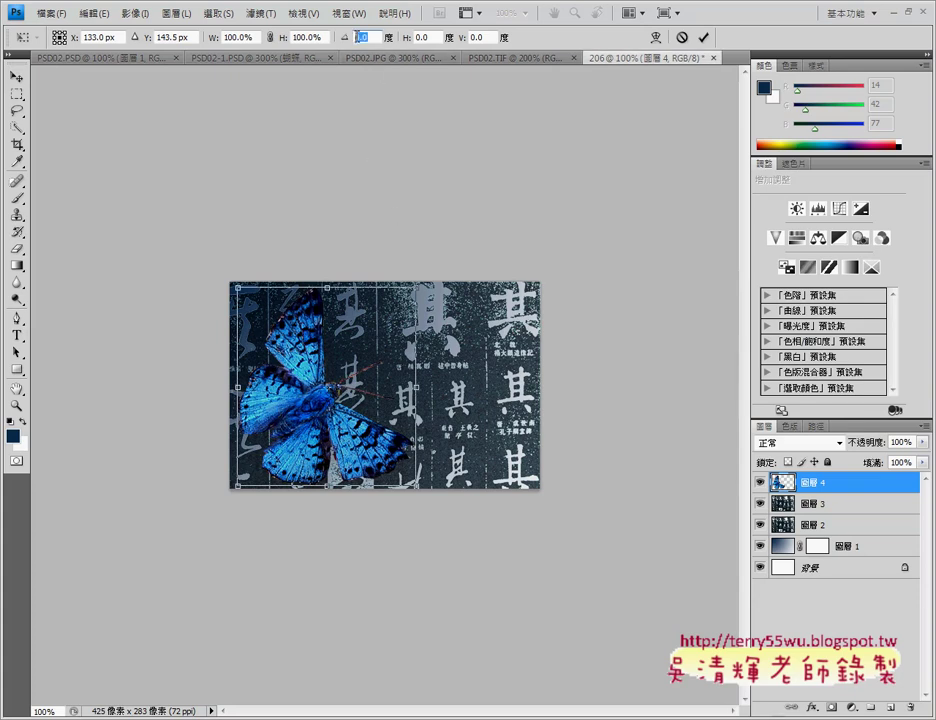
text(-)
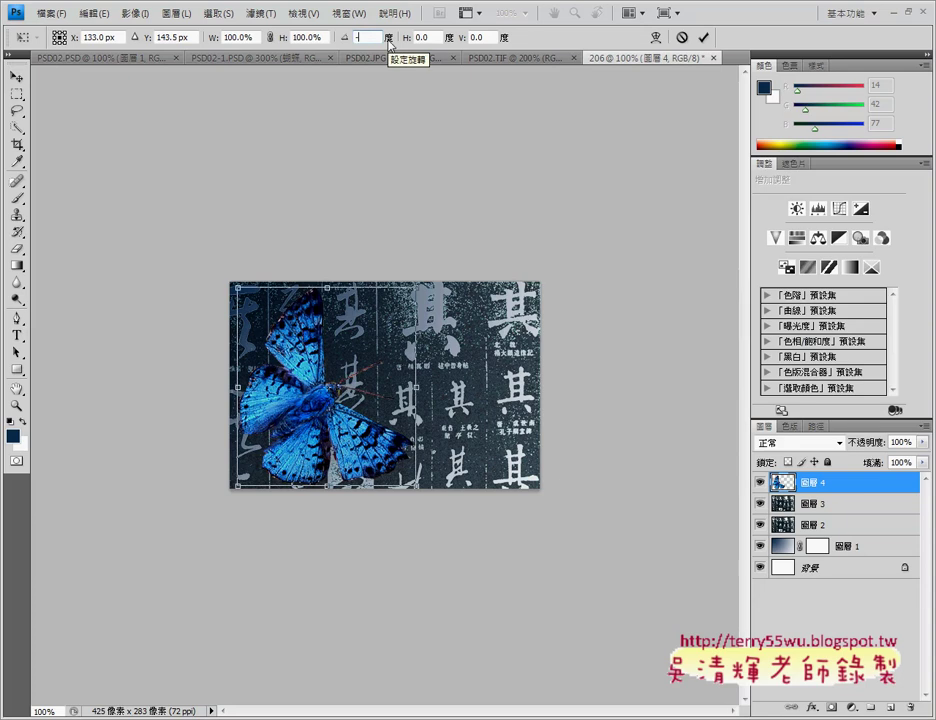
text(15)
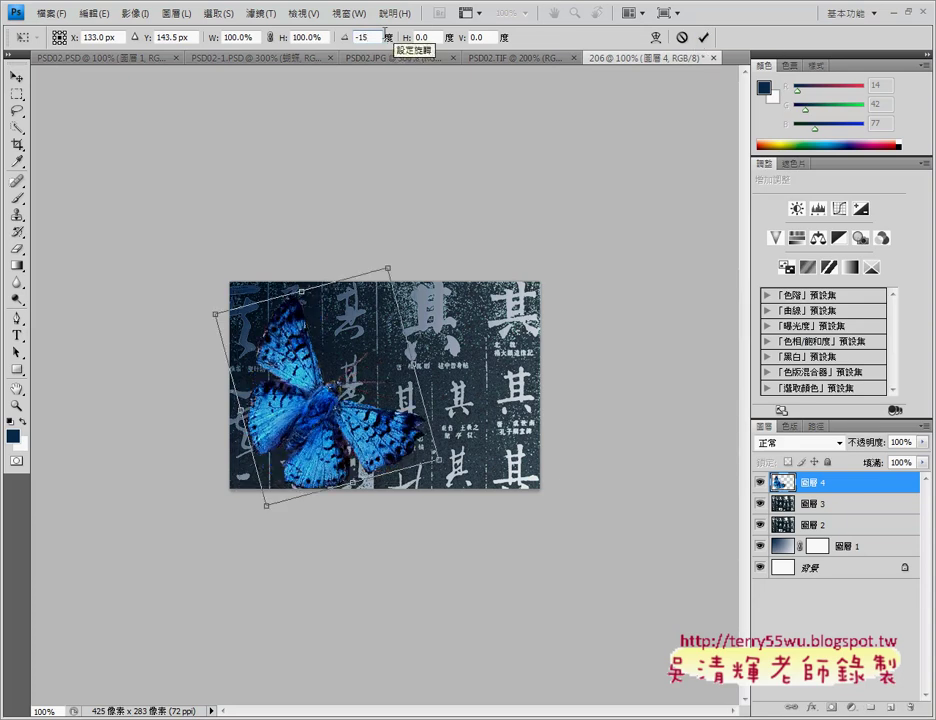
key(Return)
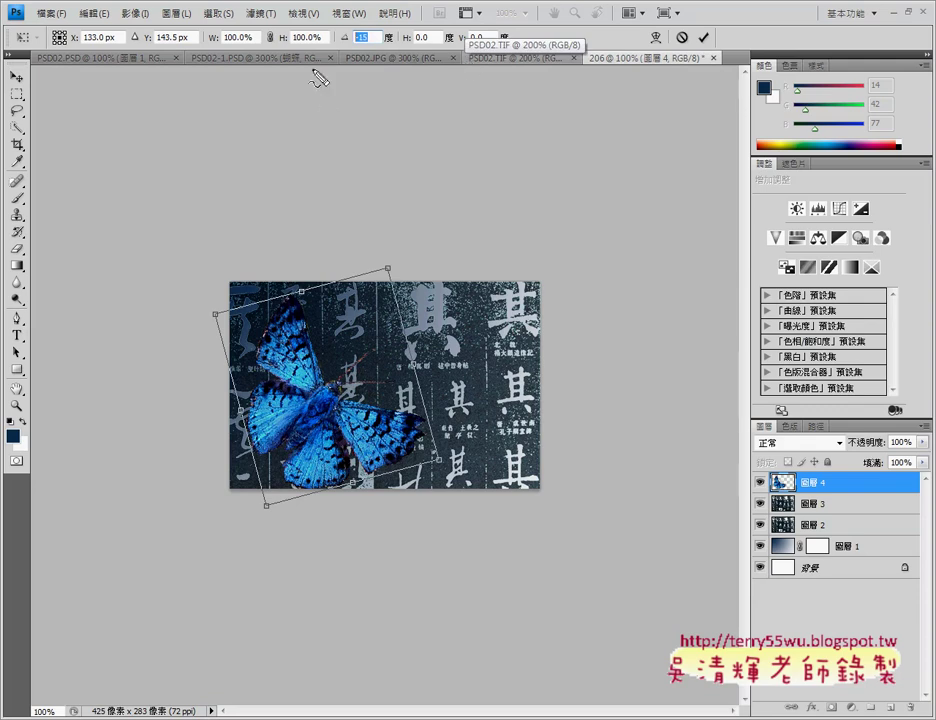
drag(372, 28, 383, 45)
drag(703, 33, 706, 62)
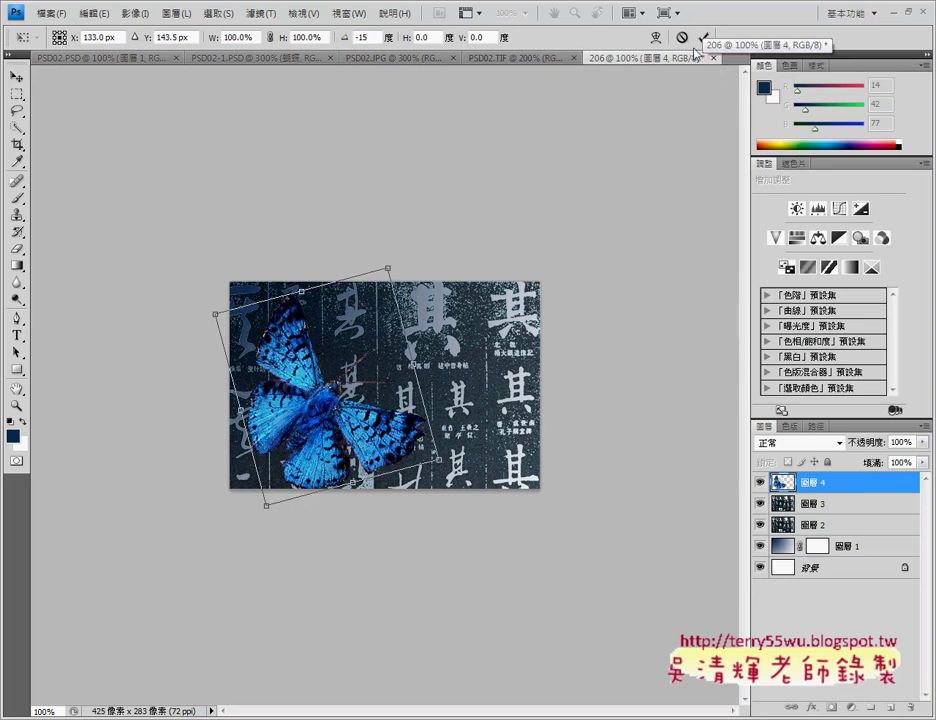
click(702, 37)
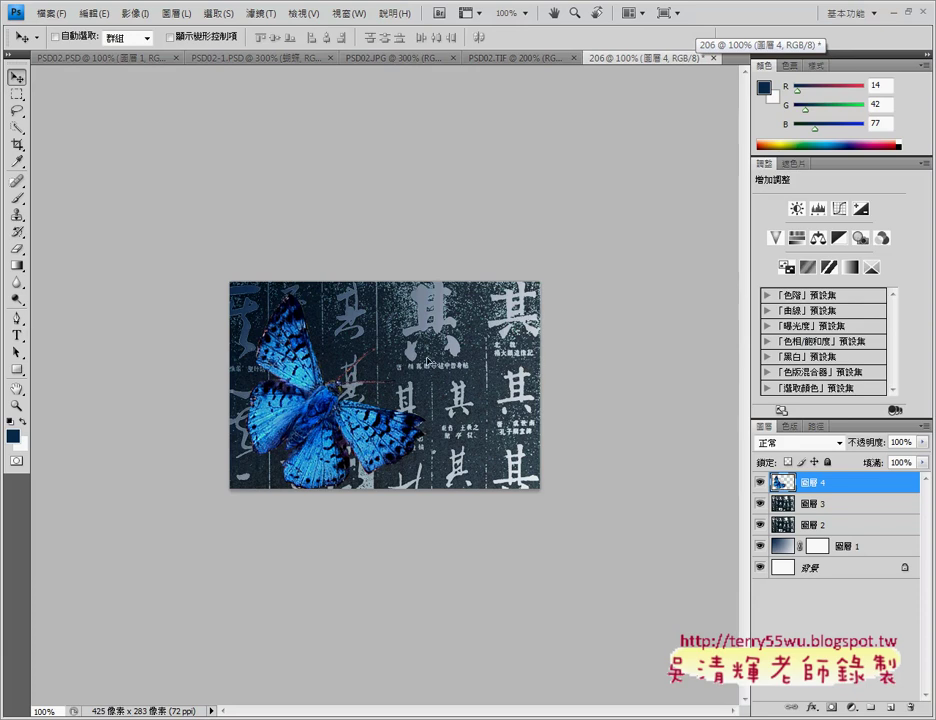
Nudge the rotated butterfly slightly up-left and zoom the view to 200%
drag(296, 342, 297, 341)
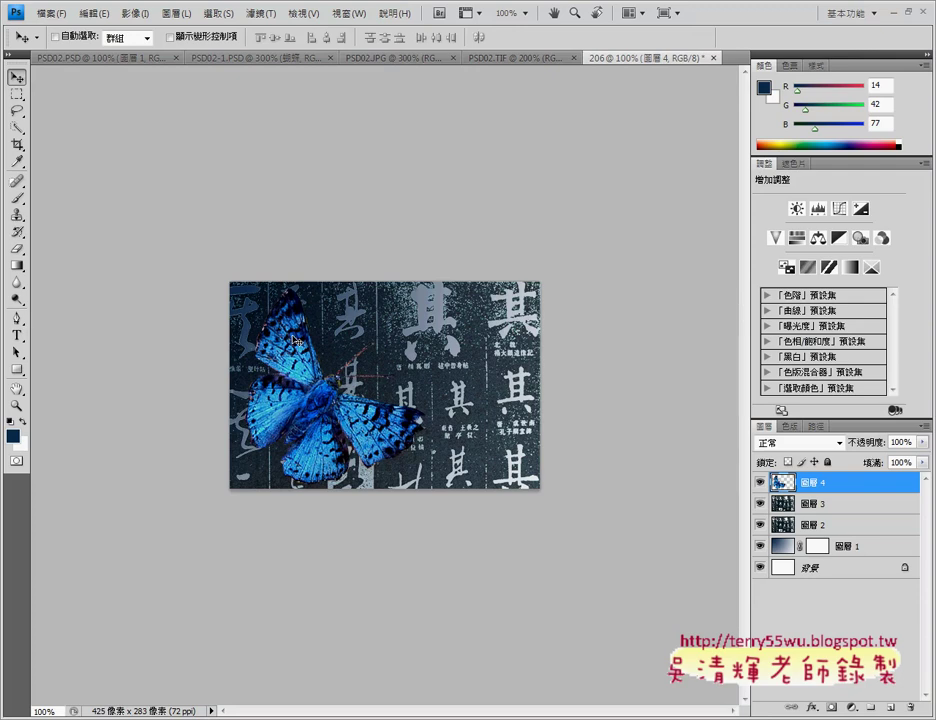
key(ctrl+plus)
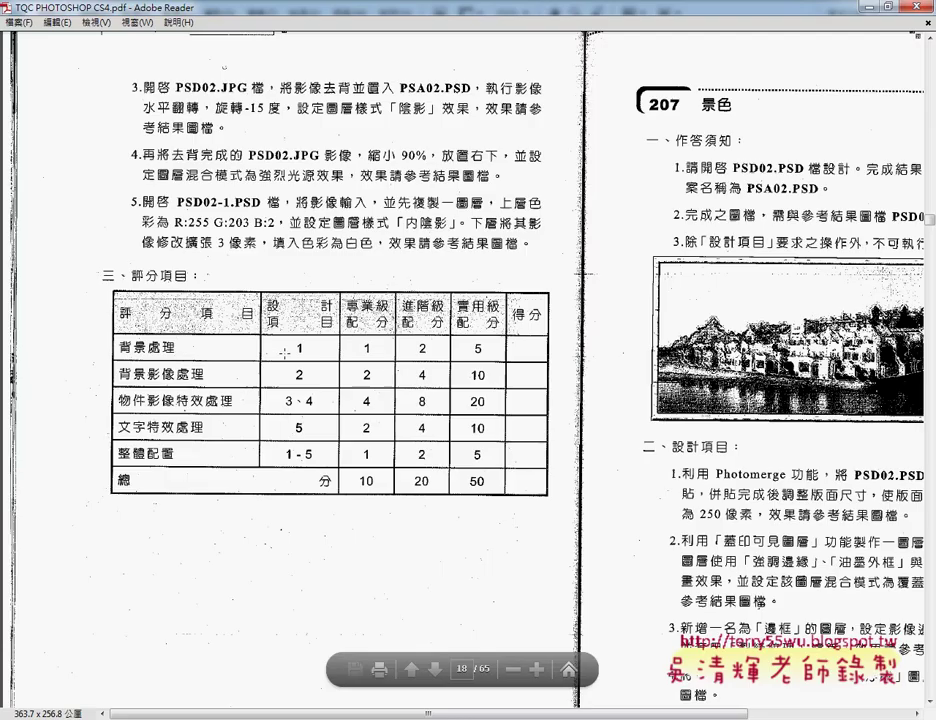
Check item 3 of the exam instructions PDF, then bring the PSD02.TIF reference forward
click(260, 650)
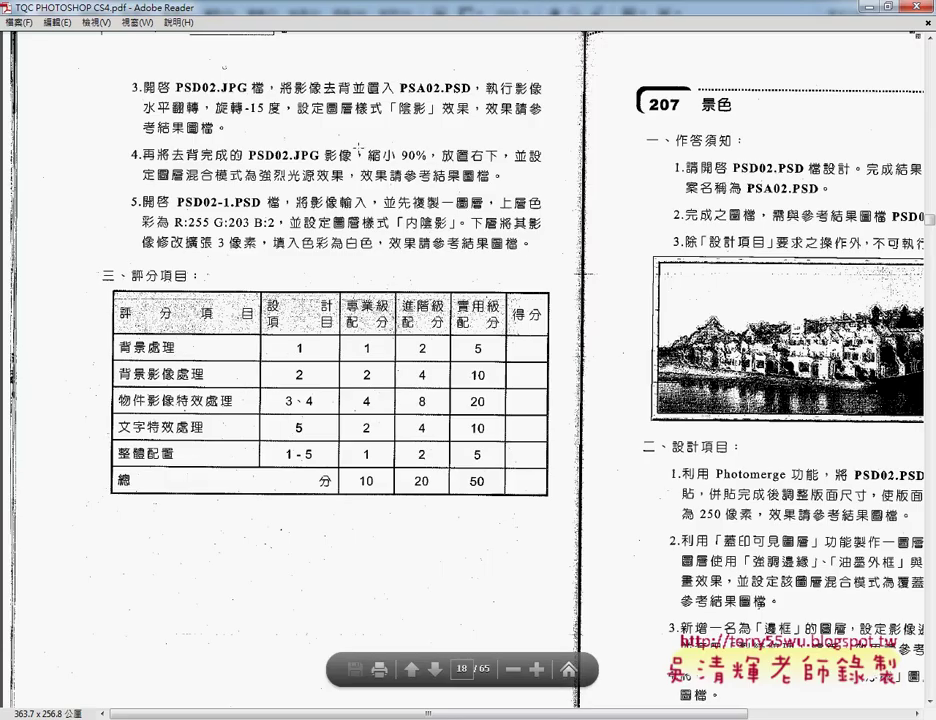
click(866, 7)
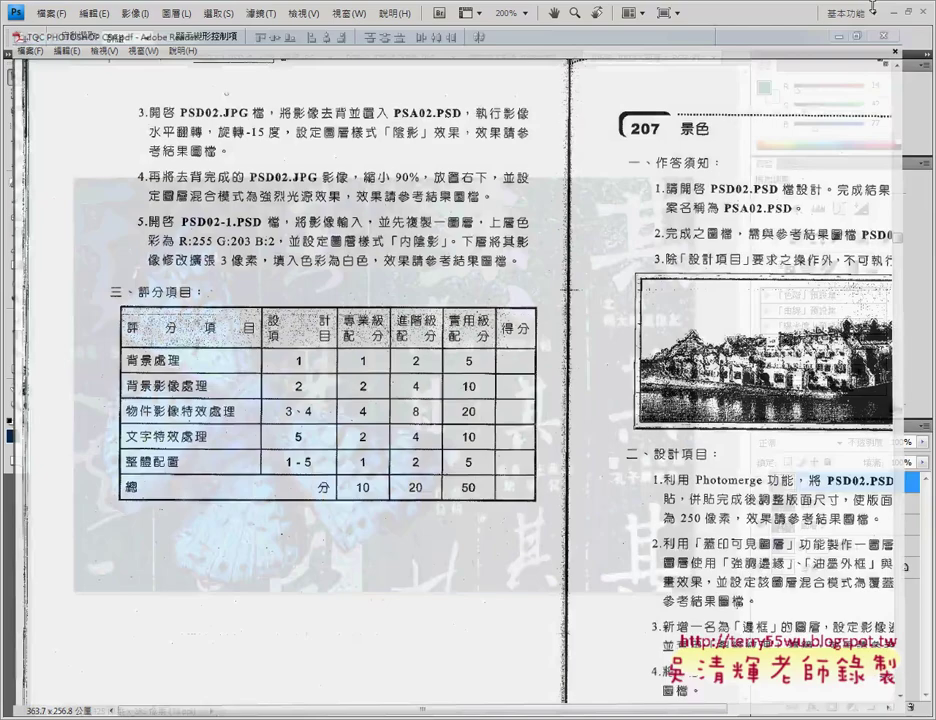
click(508, 57)
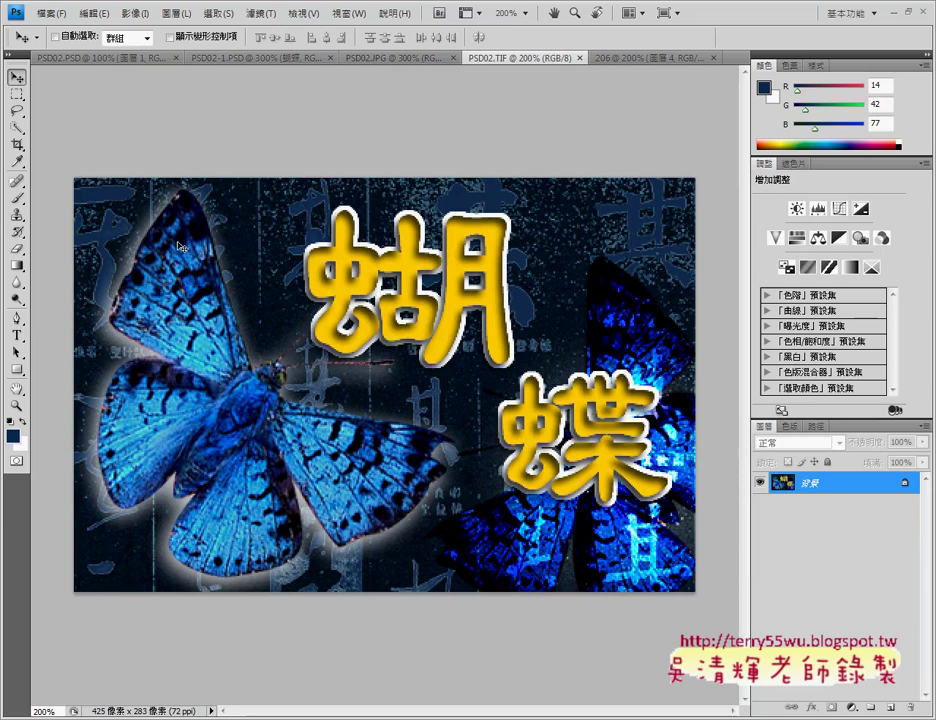
Switch back to the working 206 document with the rotated butterfly layer
click(617, 63)
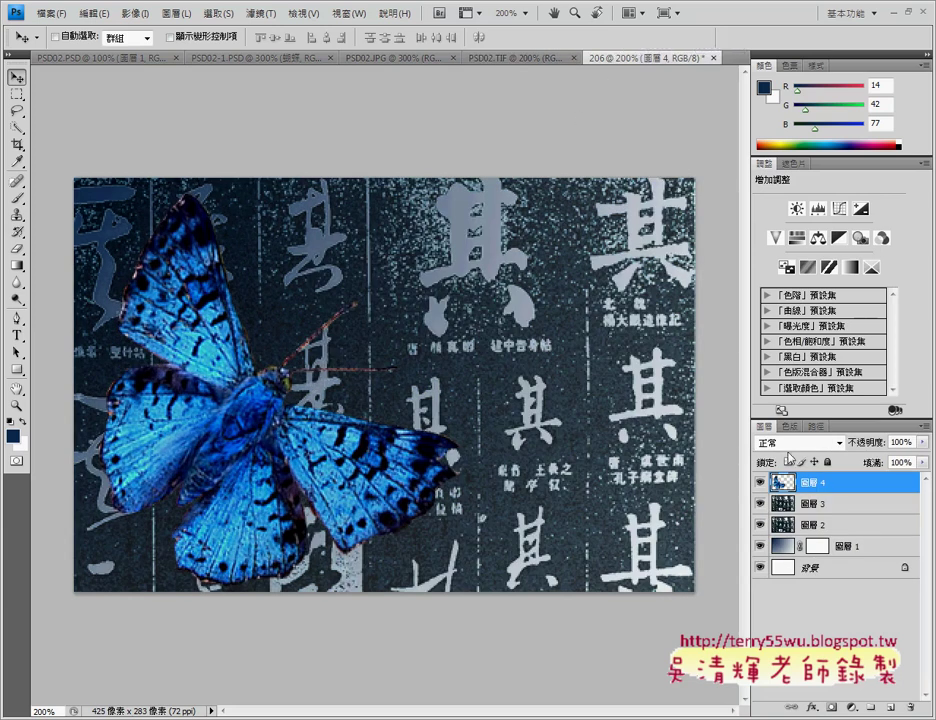
drag(213, 535, 268, 514)
drag(752, 492, 822, 500)
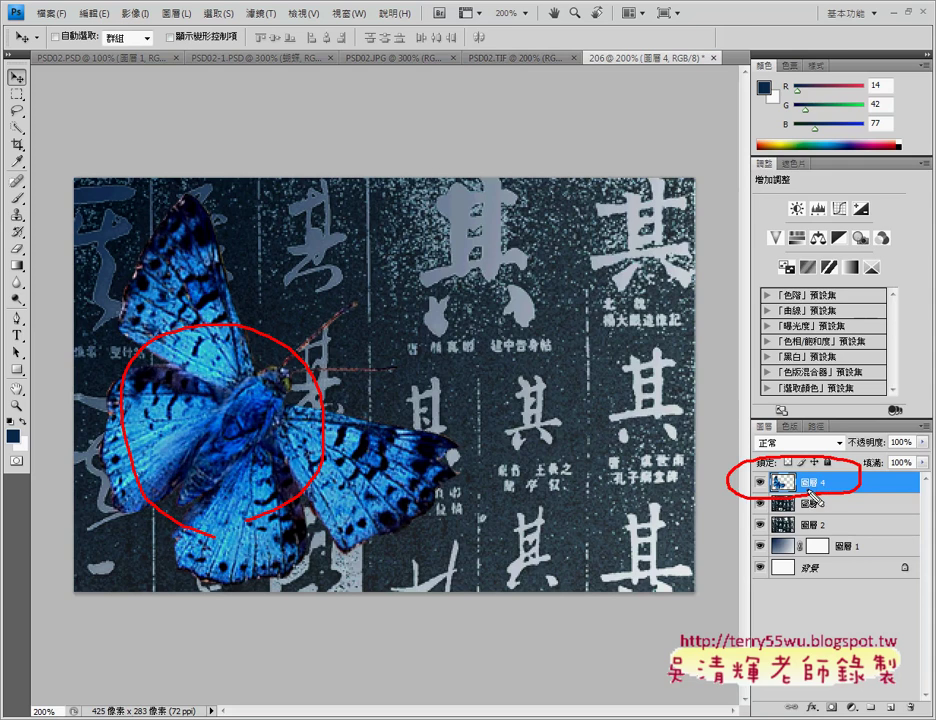
key(Escape)
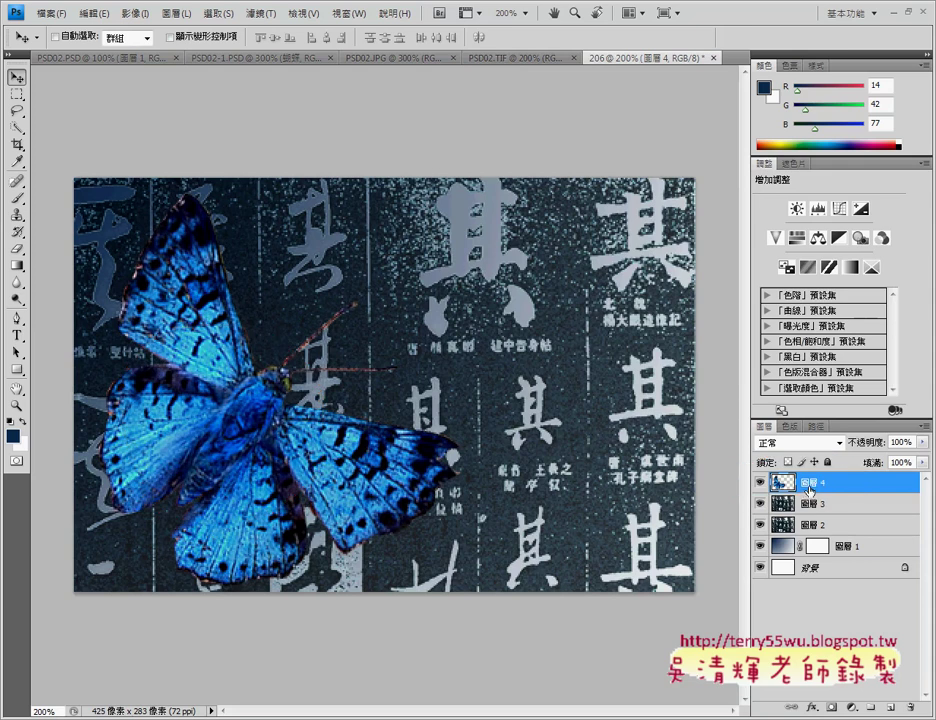
Add a drop shadow to 圖層 4 and set its colour to white (ffffff)
double_click(835, 489)
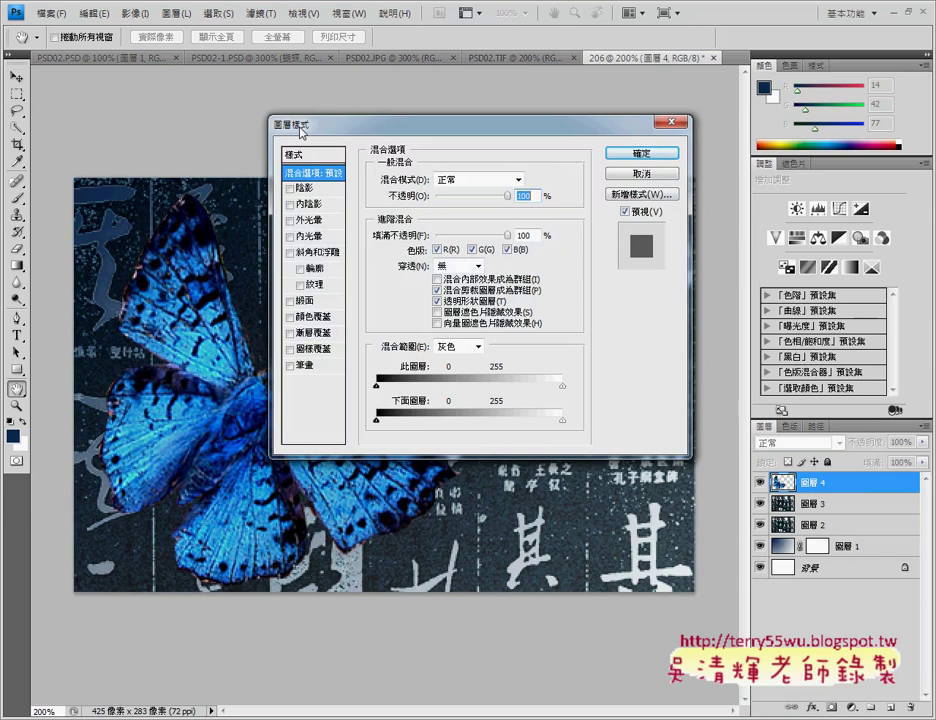
click(318, 189)
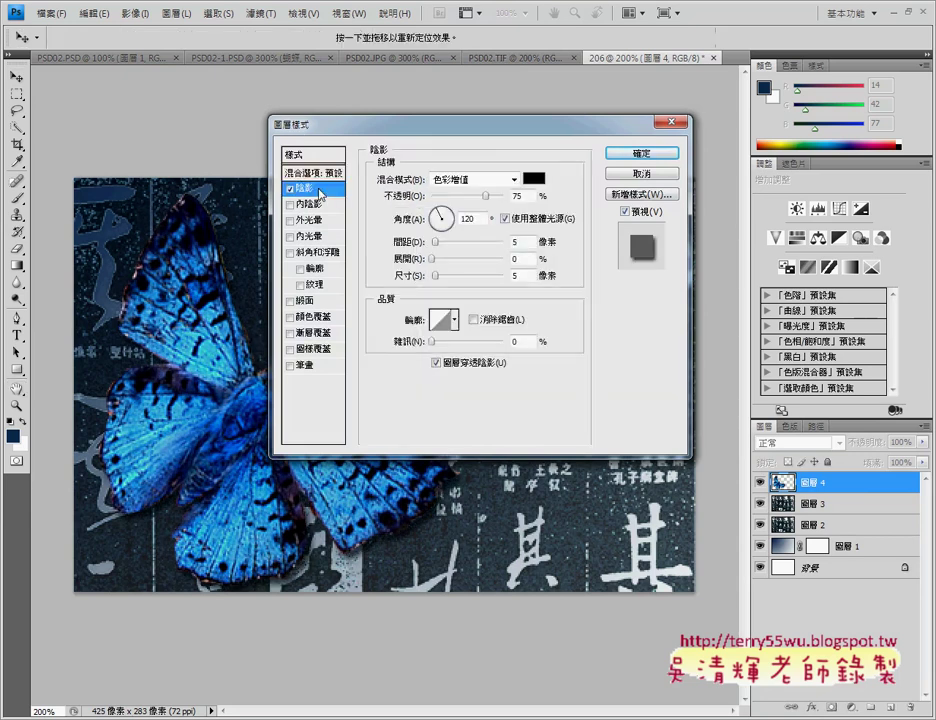
drag(411, 125, 537, 117)
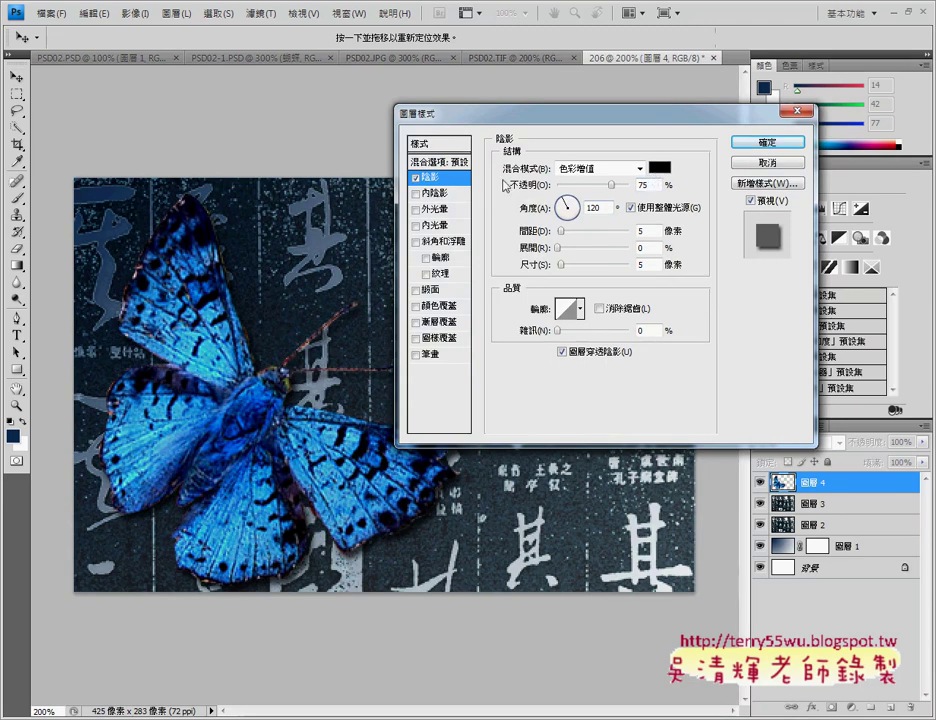
click(658, 168)
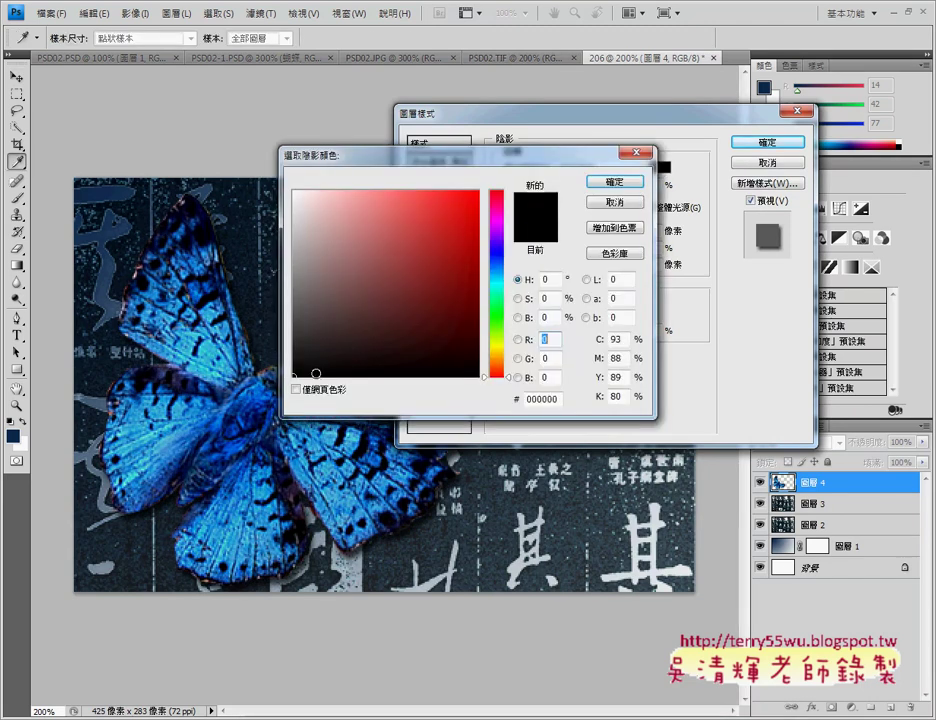
drag(293, 374, 255, 170)
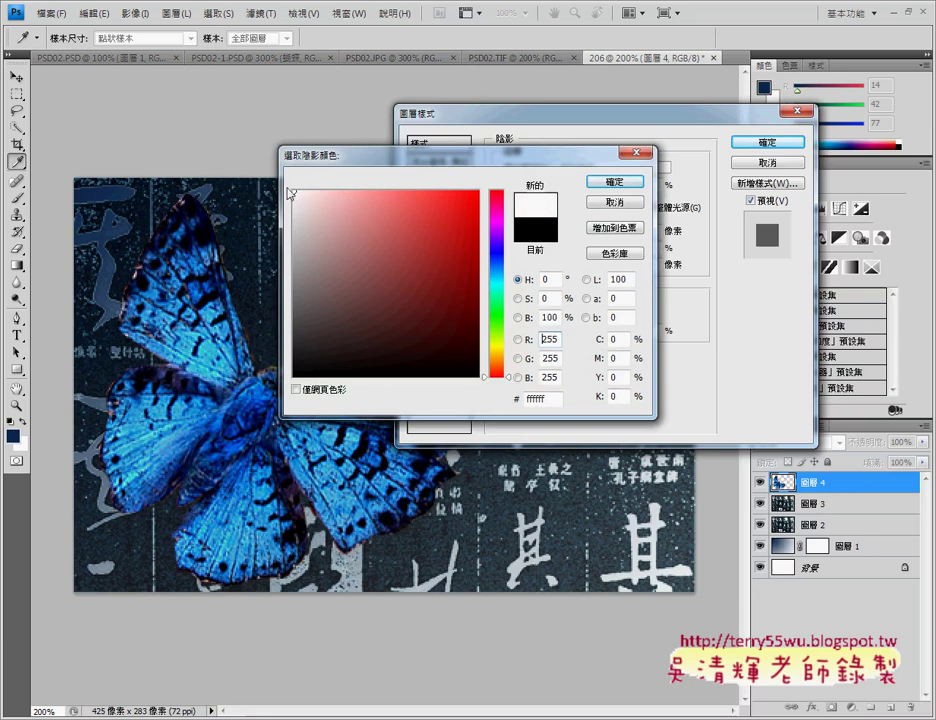
click(612, 183)
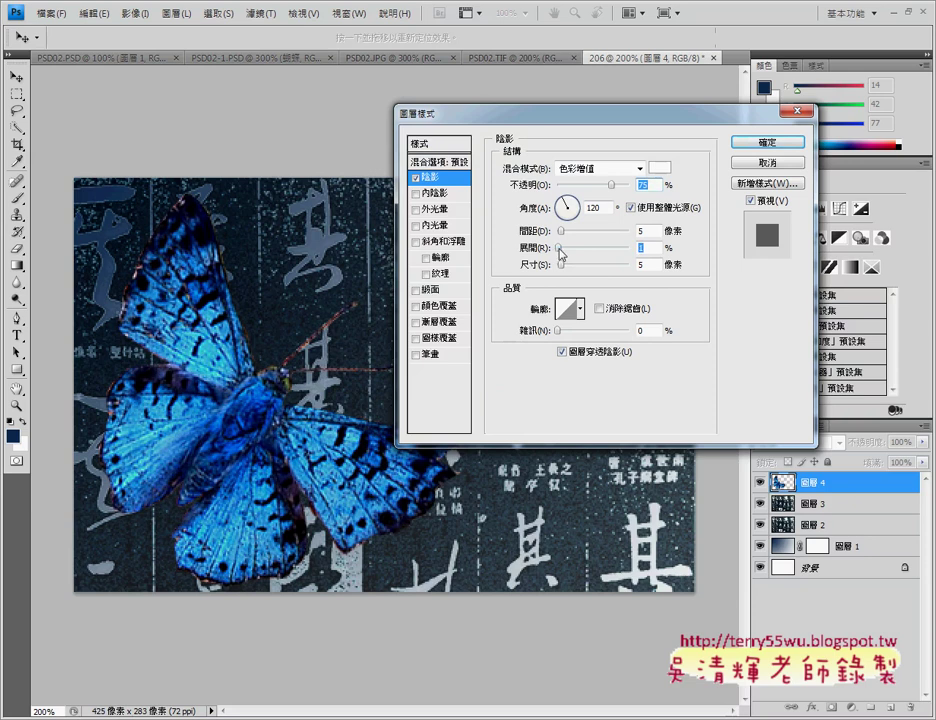
Set the white drop shadow's spread to 15% and its size to 21 px
click(565, 250)
text(15)
click(566, 266)
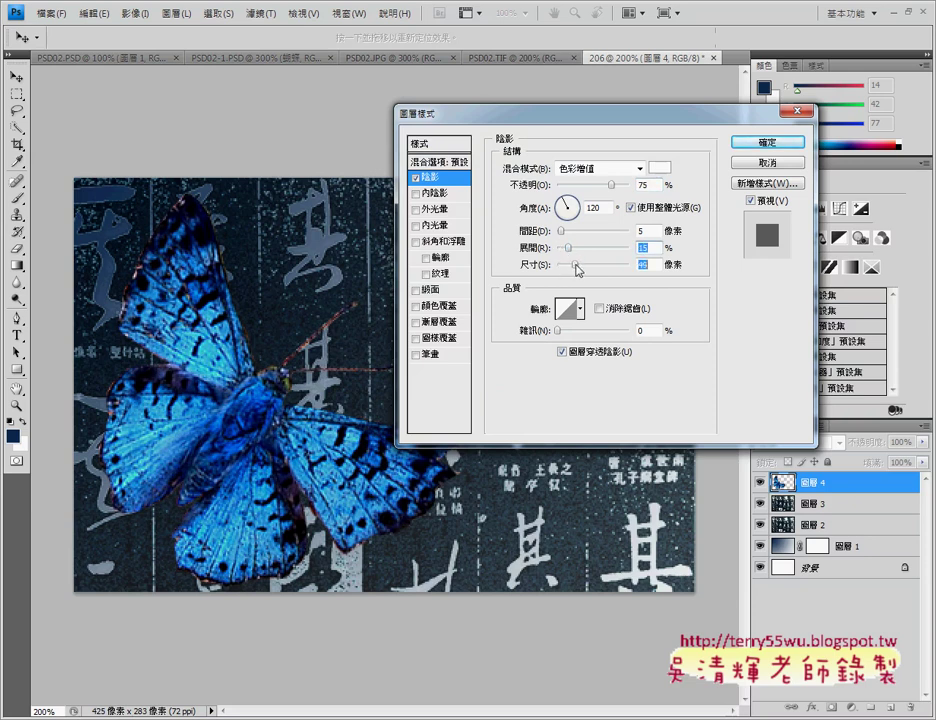
mouse_move(566, 265)
mouse_down()
mouse_move(586, 266)
mouse_move(569, 268)
mouse_up()
drag(545, 178, 645, 165)
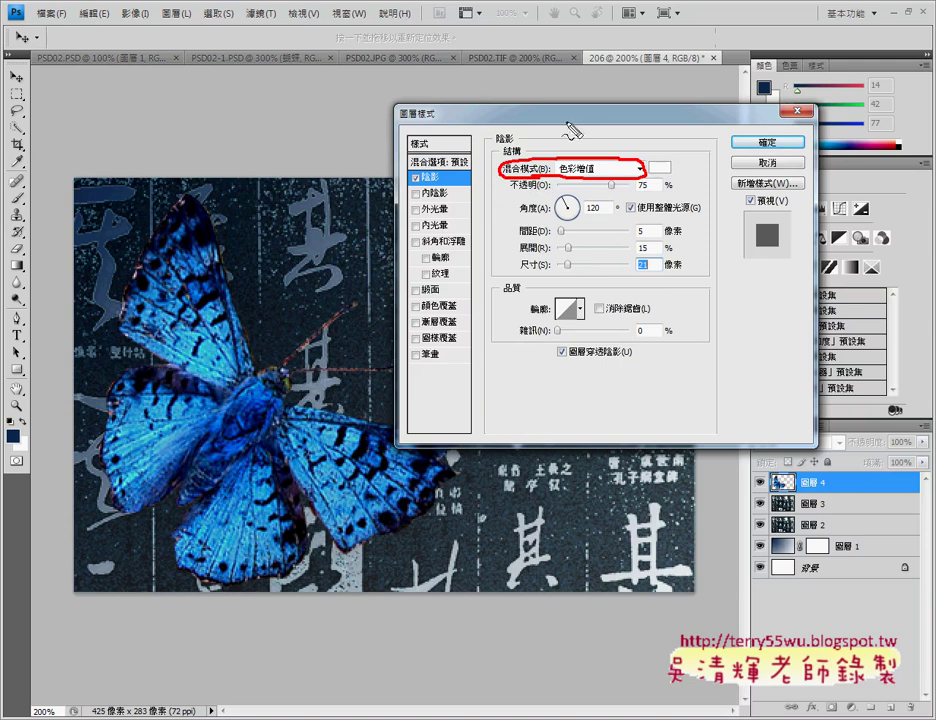
mouse_move(572, 110)
mouse_down()
mouse_move(592, 152)
mouse_move(607, 153)
mouse_up()
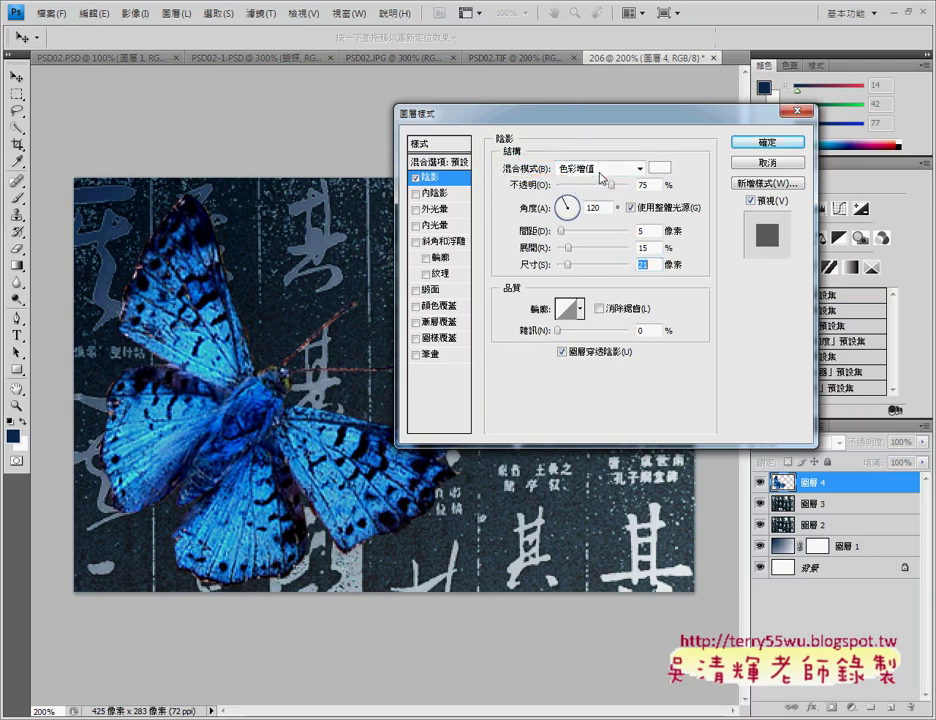
click(603, 170)
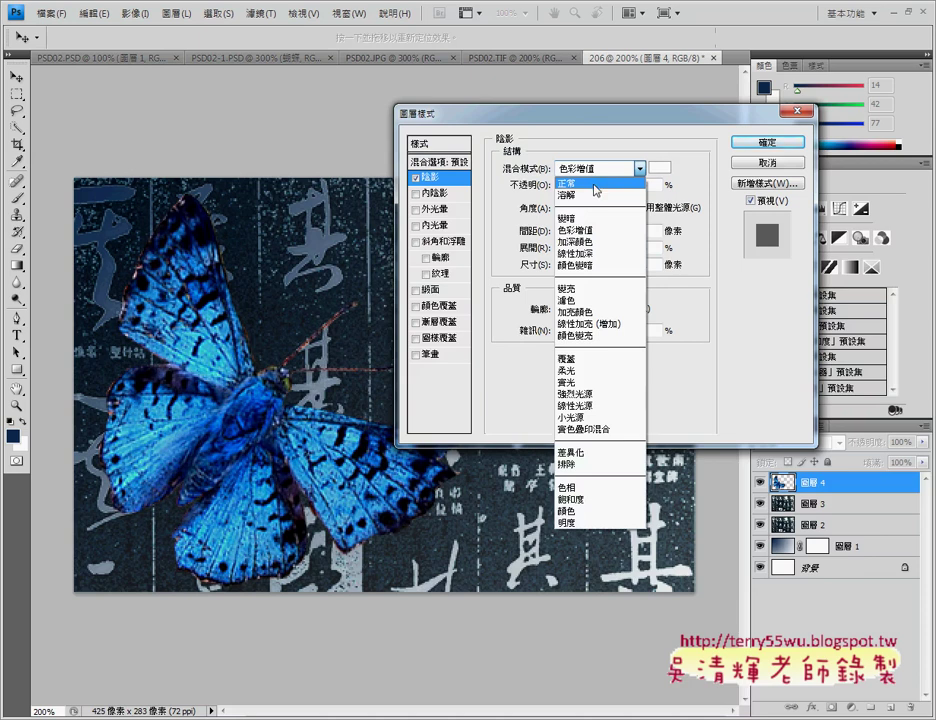
Switch the drop shadow's blend mode to Normal (正常)
click(596, 186)
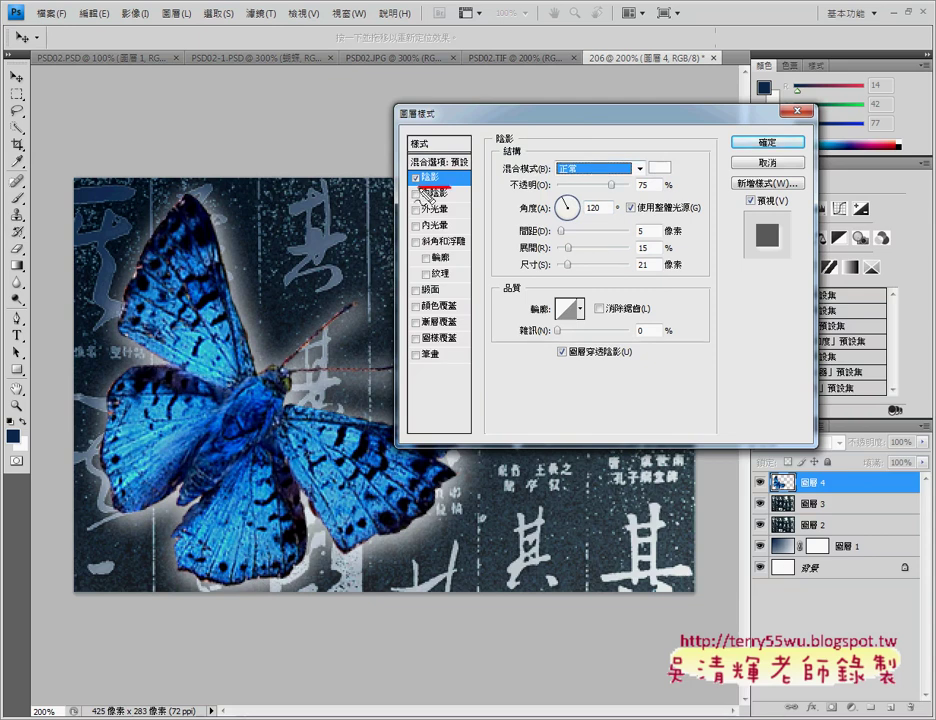
drag(468, 172, 452, 166)
mouse_move(668, 154)
mouse_down()
mouse_move(560, 157)
mouse_move(598, 138)
mouse_up()
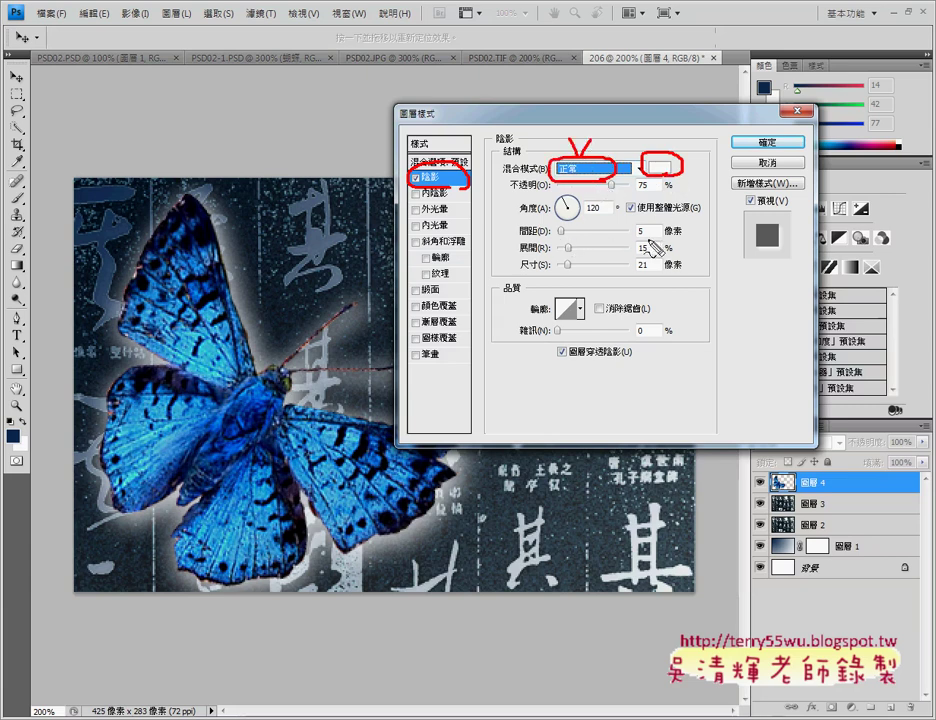
drag(646, 223, 652, 229)
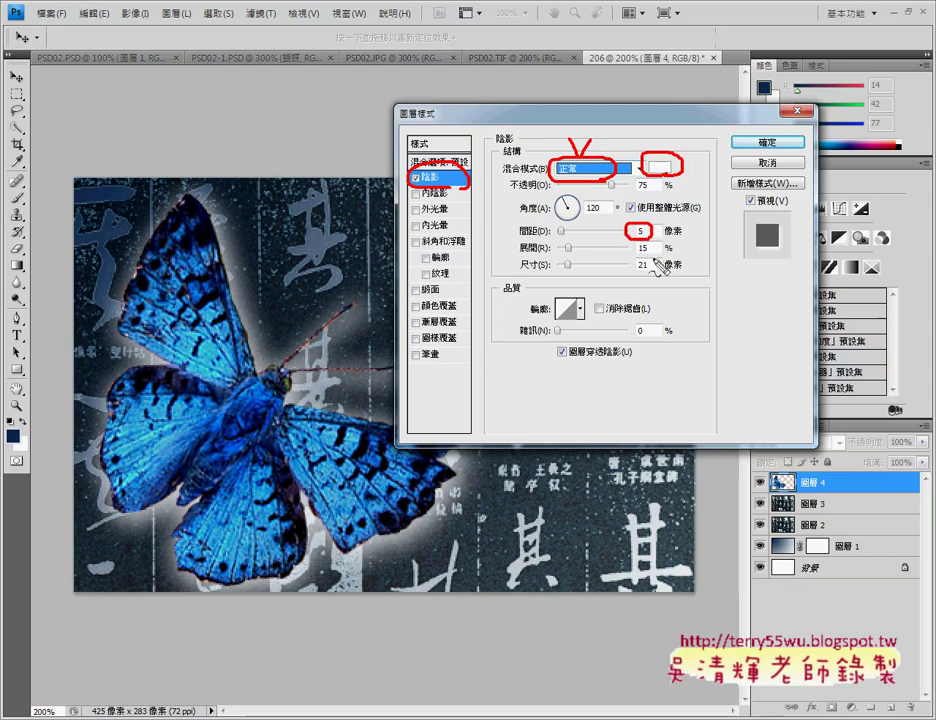
key(Escape)
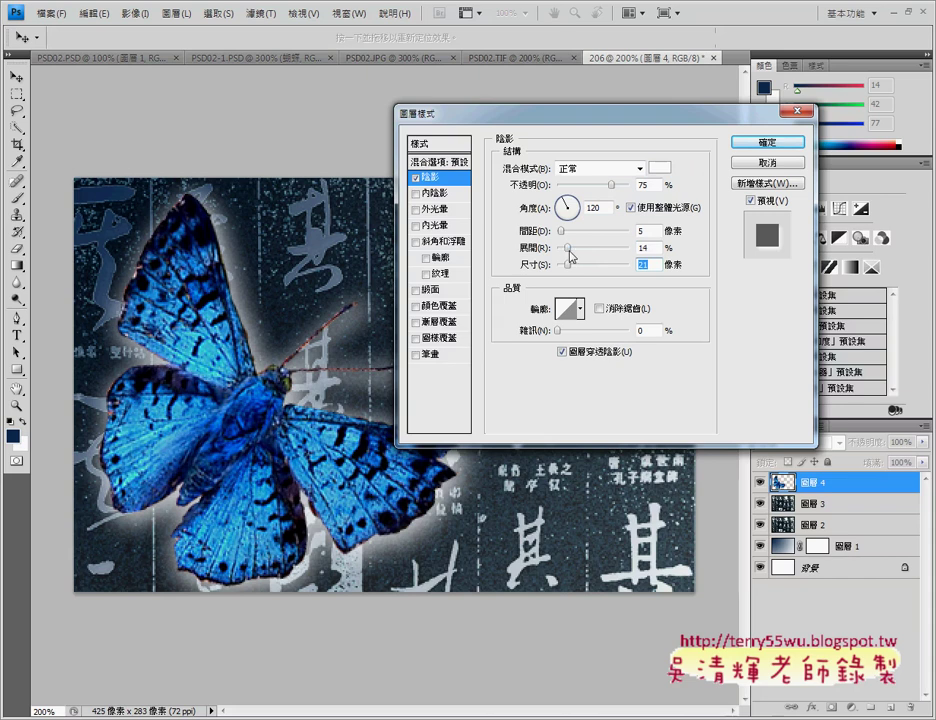
Change the shadow to 5% spread and 15 px size, and apply the layer style
mouse_move(568, 250)
mouse_down()
mouse_move(602, 261)
mouse_move(571, 259)
mouse_up()
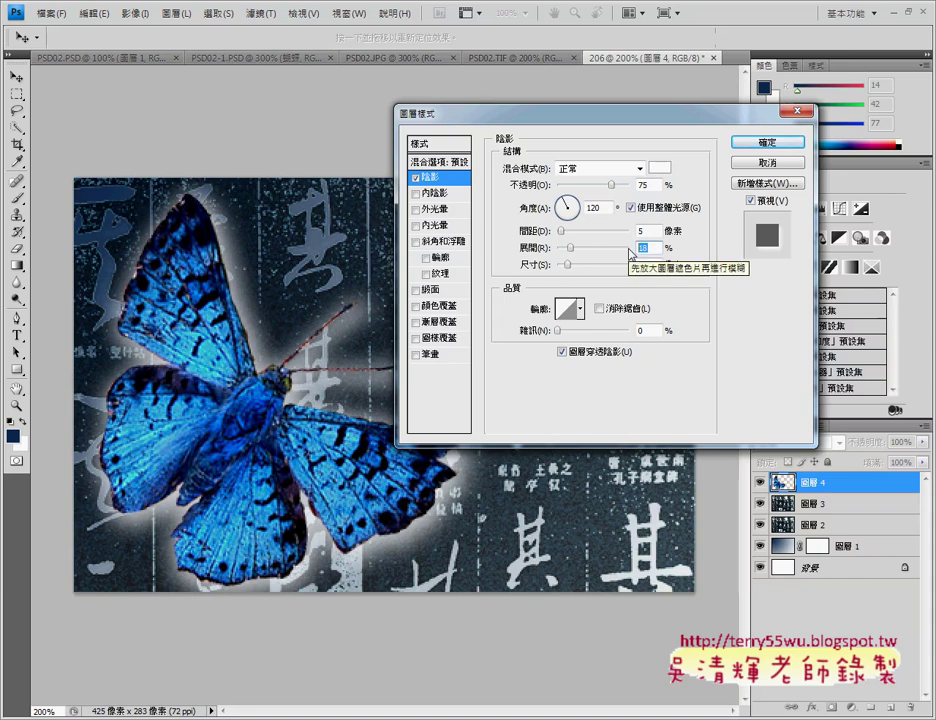
text(5)
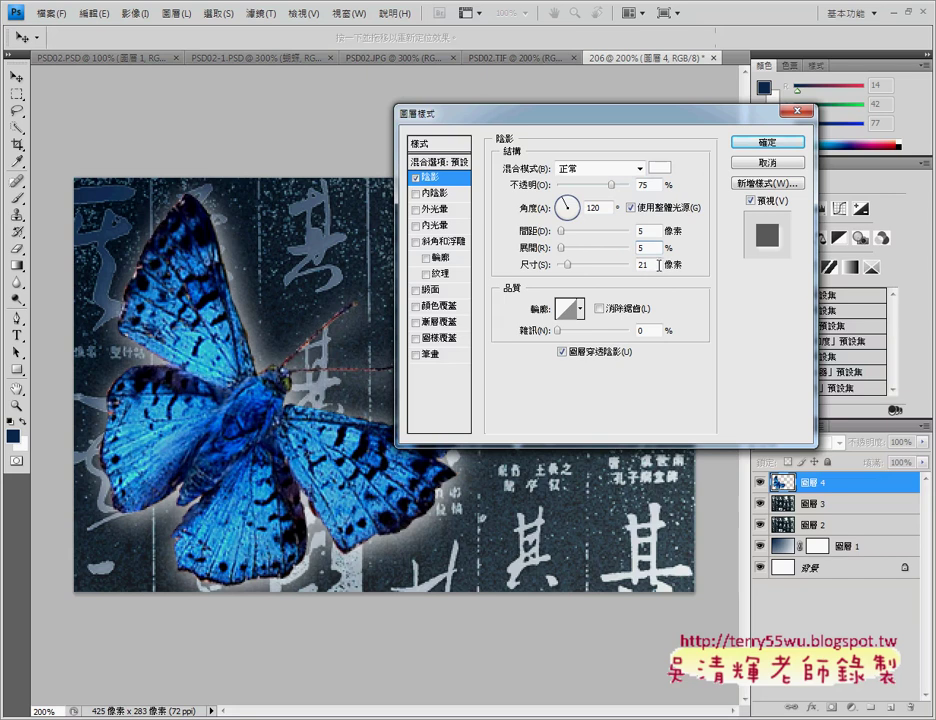
mouse_move(568, 266)
mouse_down()
mouse_move(589, 279)
mouse_move(566, 267)
mouse_up()
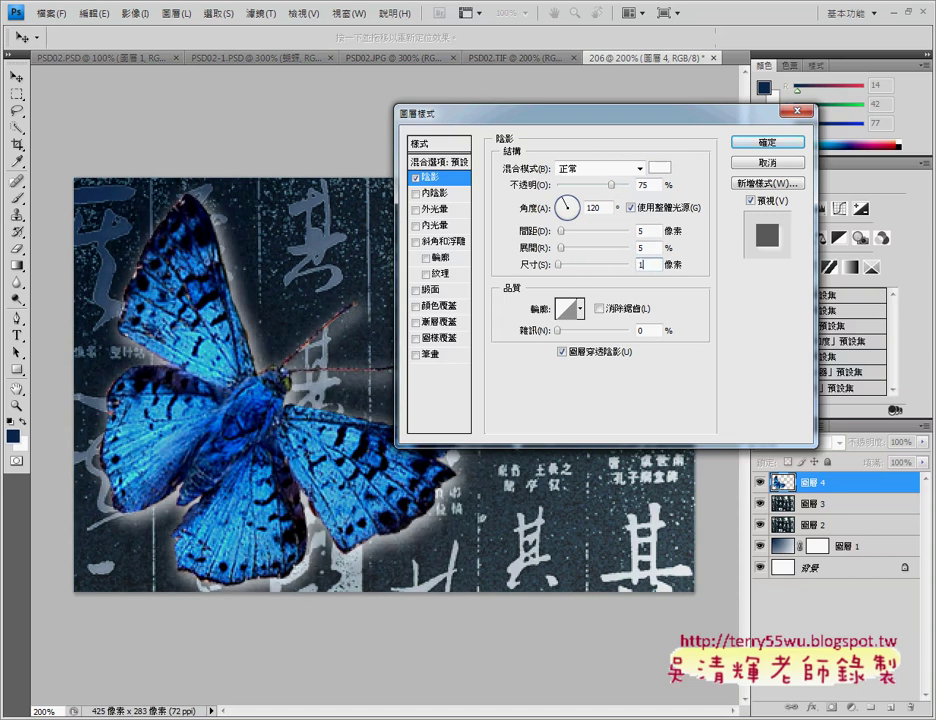
text(15)
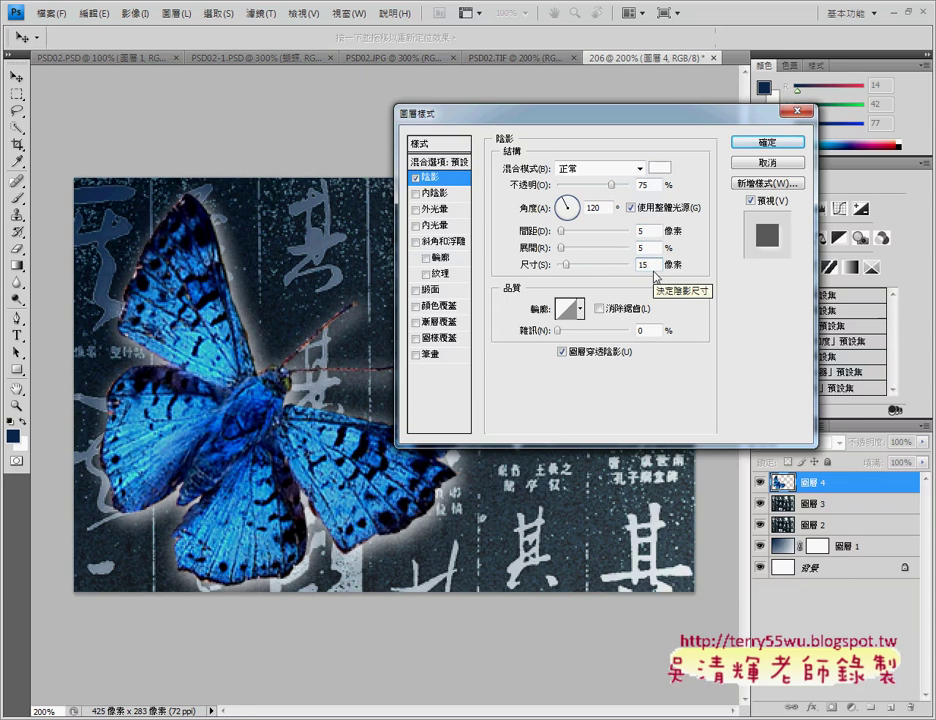
click(767, 143)
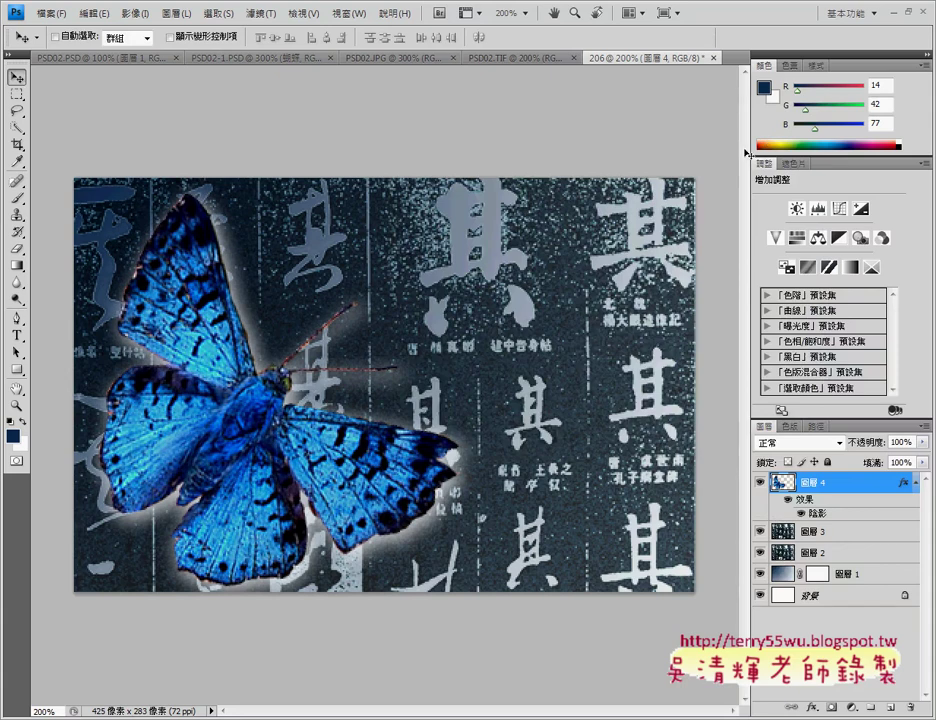
key(alt+Tab)
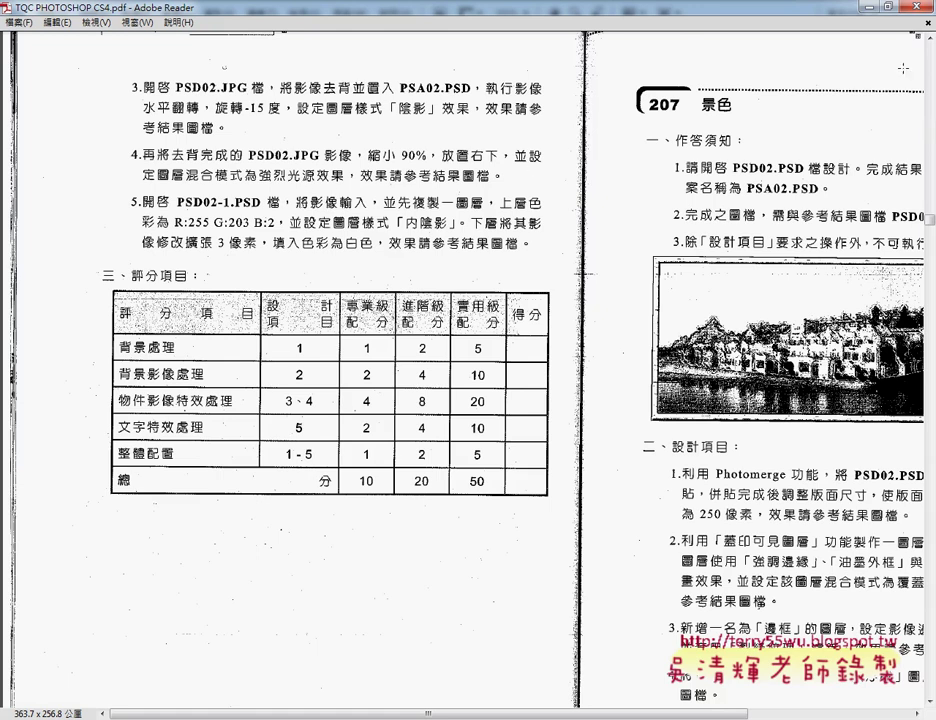
key(alt+Tab)
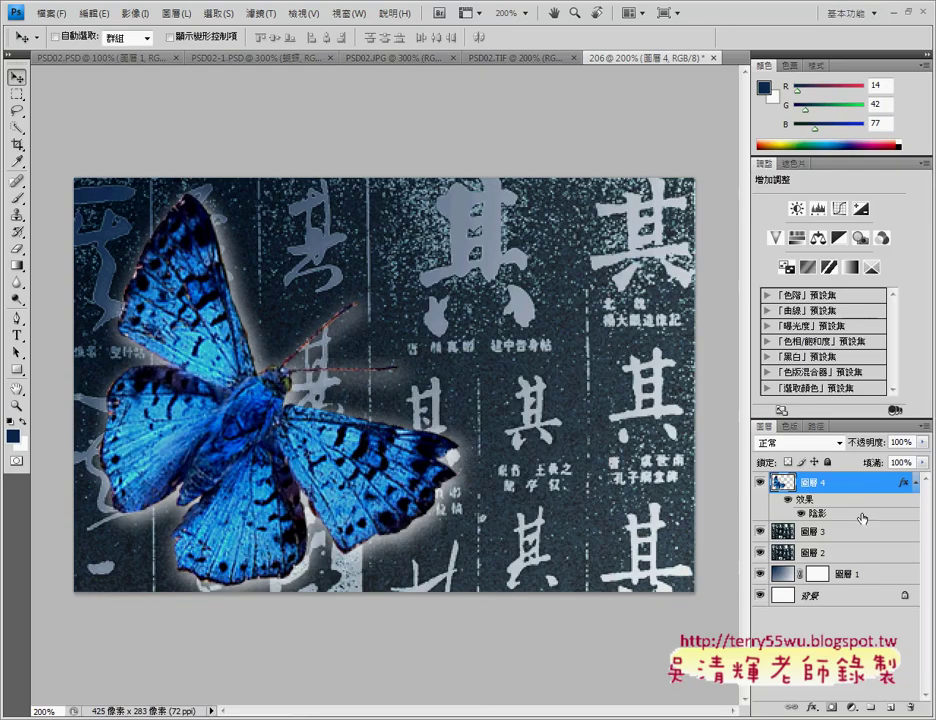